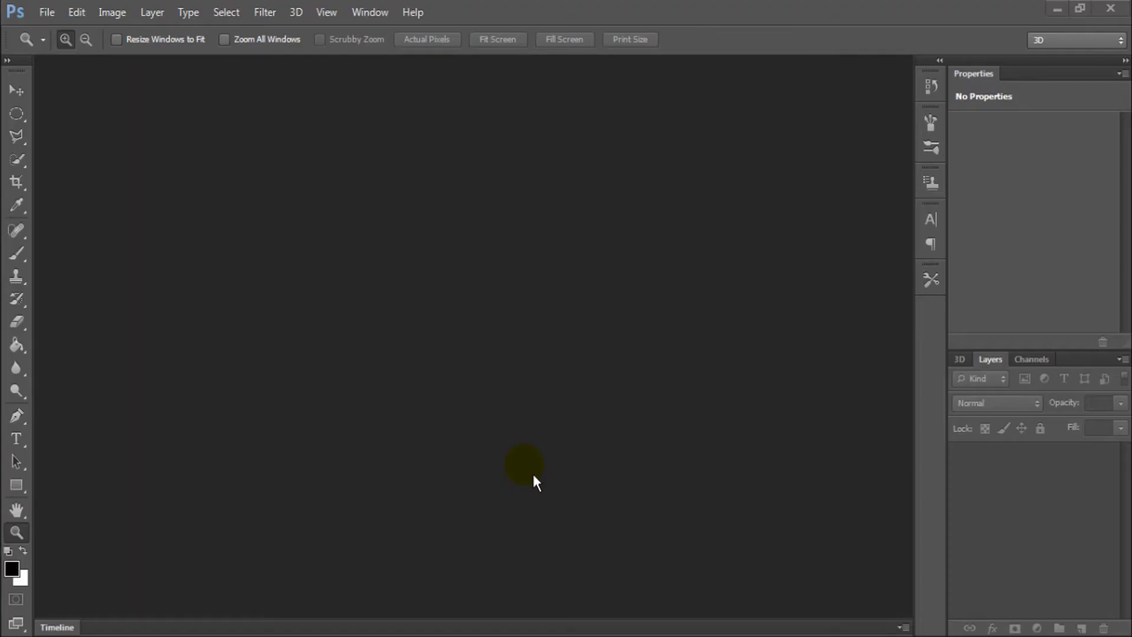
Step: Drag wall-3671612_960_720.jpg from the example folder into Photoshop to open it
click(77, 616)
mouse_move(614, 319)
mouse_down()
mouse_move(511, 289)
mouse_move(303, 306)
mouse_up()
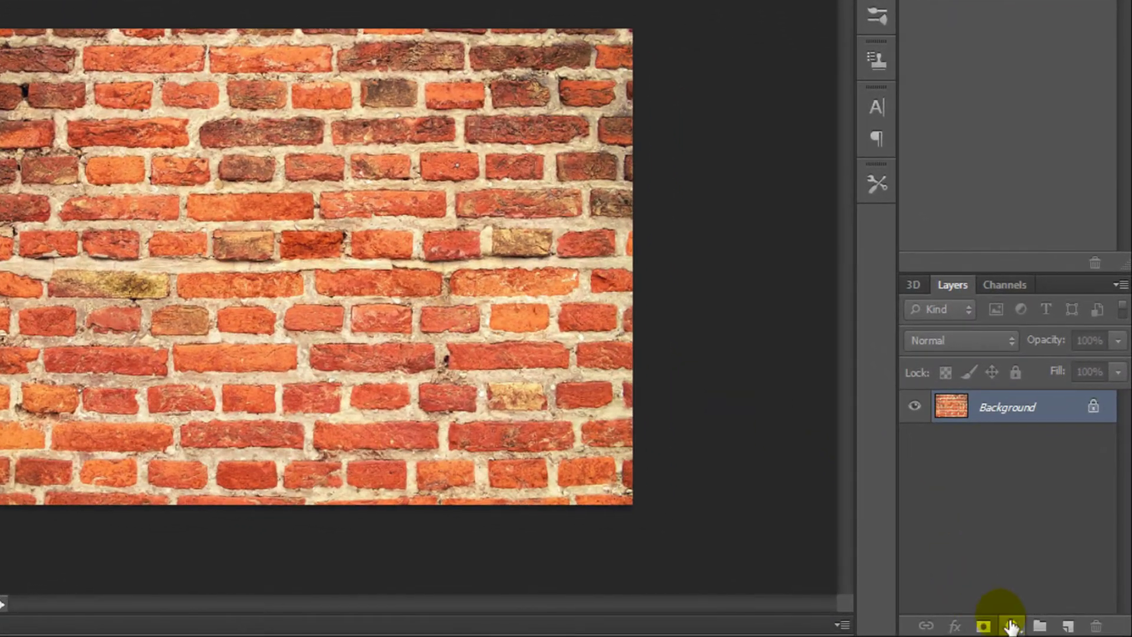
Step: Add a Curves layer with a darkening bend, then a Black & White layer above it
click(1037, 628)
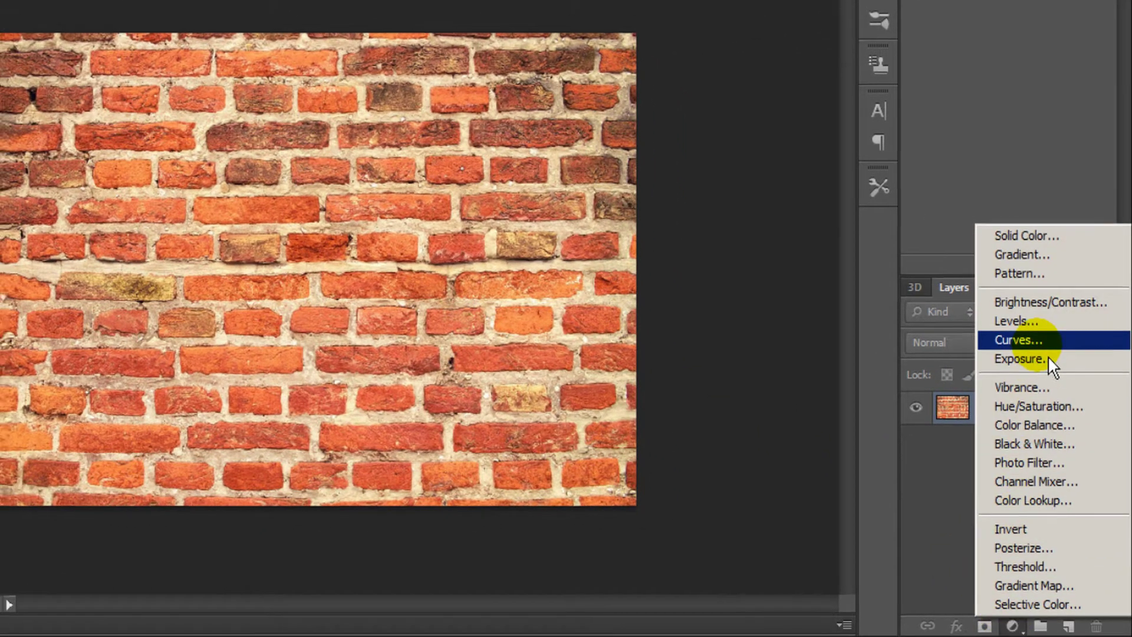
click(1026, 338)
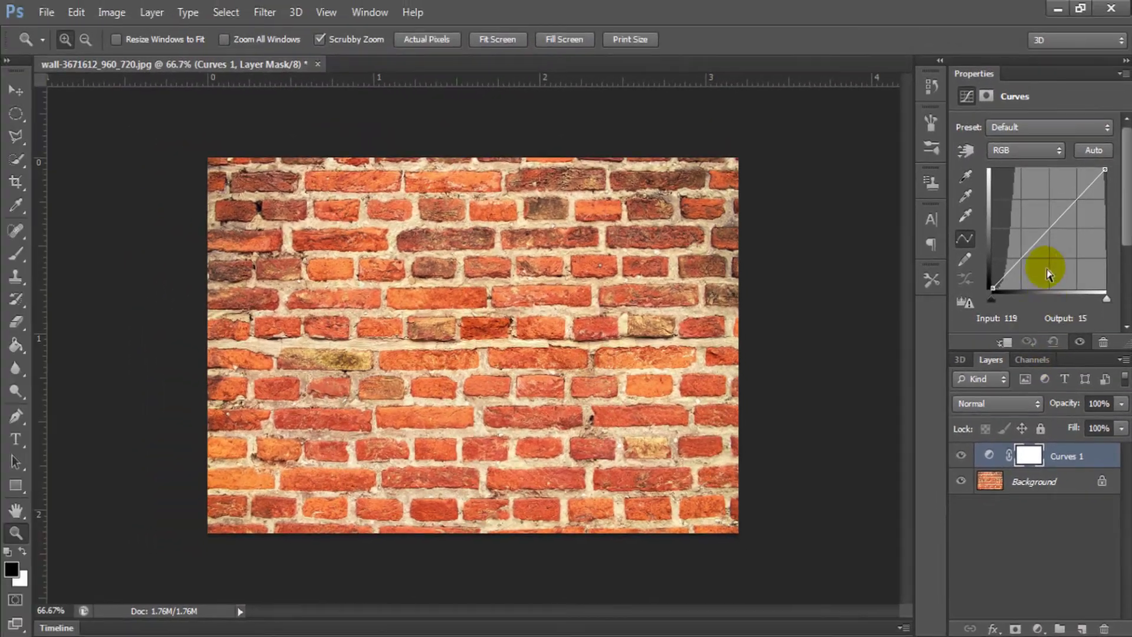
drag(1059, 218, 1070, 254)
click(1039, 629)
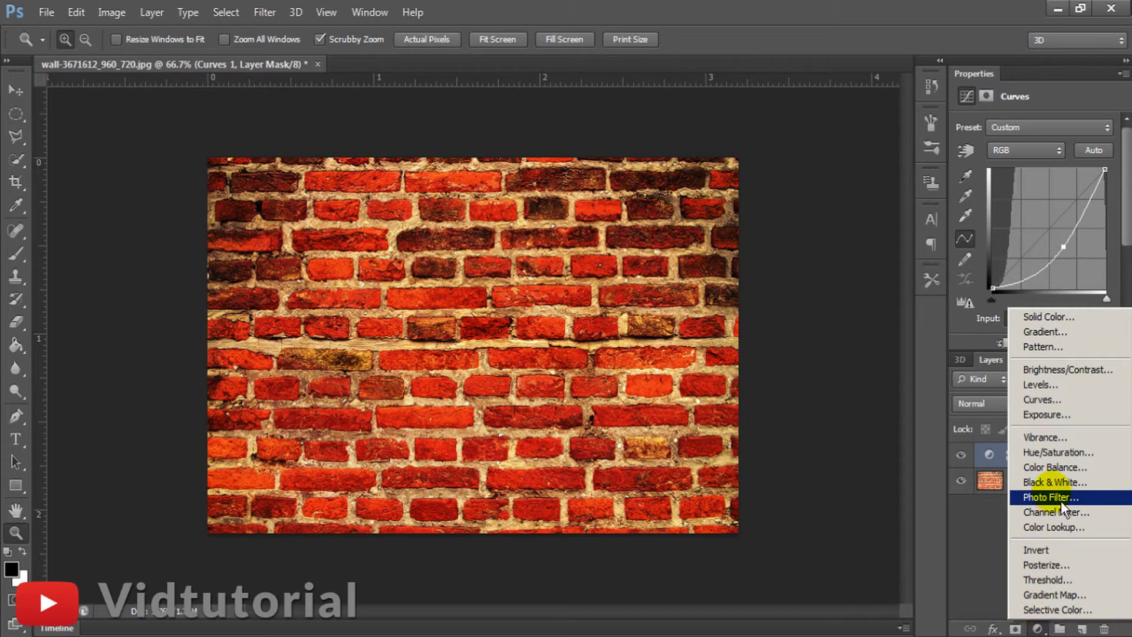
click(1091, 484)
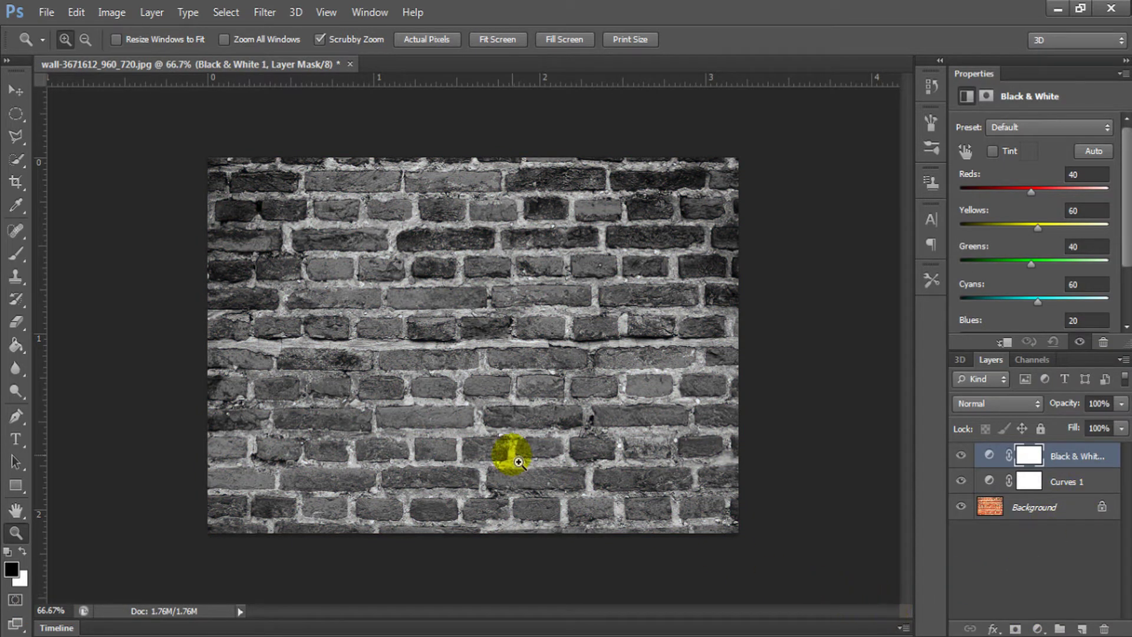
Step: Add Layer 1 and paint soft black across the wall with a 700 px brush
key(ctrl+shift+n)
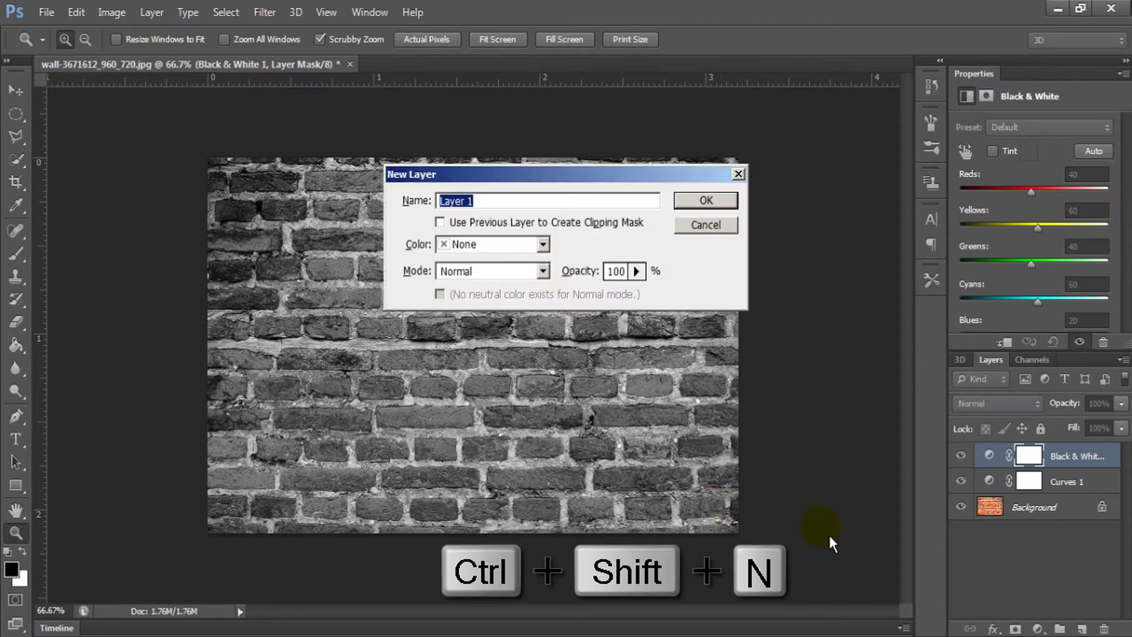
key(Return)
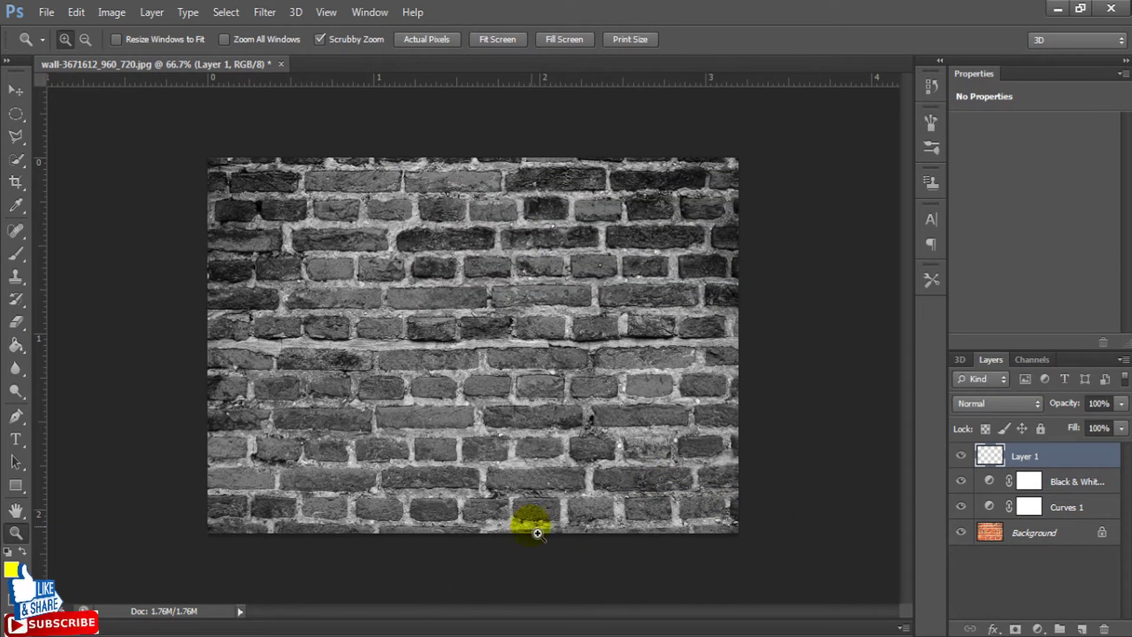
click(16, 255)
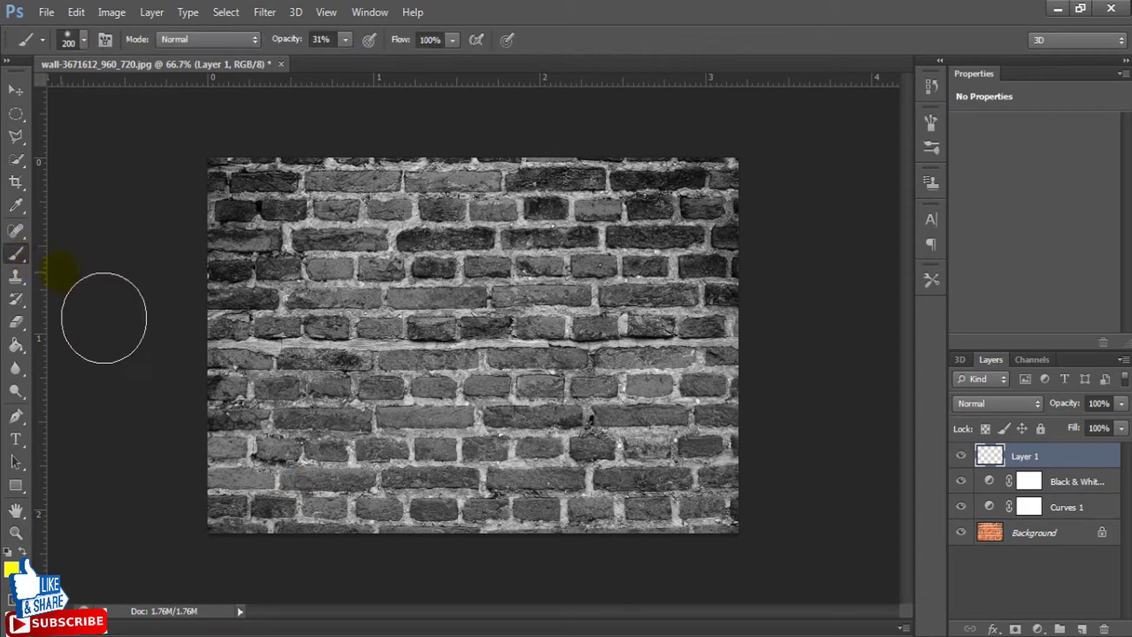
click(416, 381)
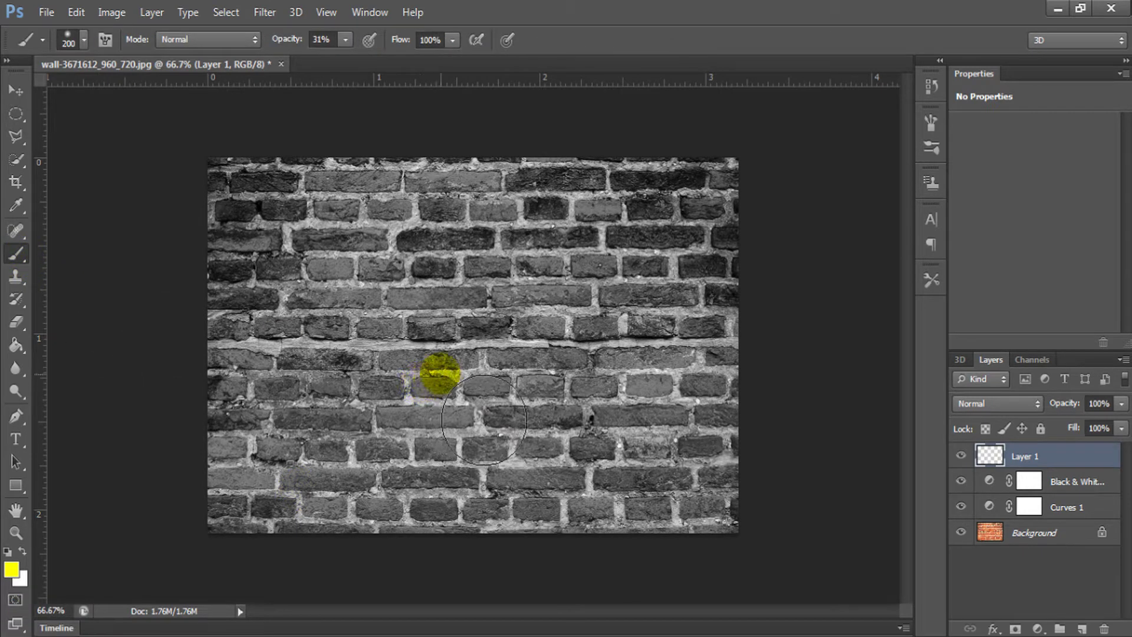
key(bracketright)
key(bracketright)
key(bracketright)
key(bracketright)
key(bracketright)
key(bracketright)
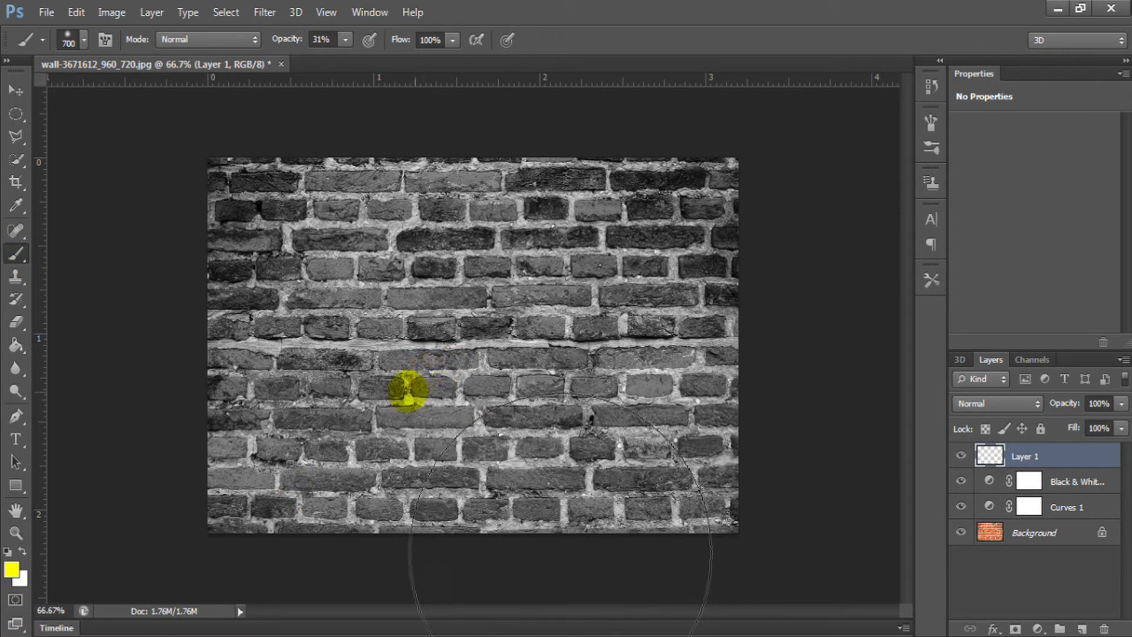
click(8, 551)
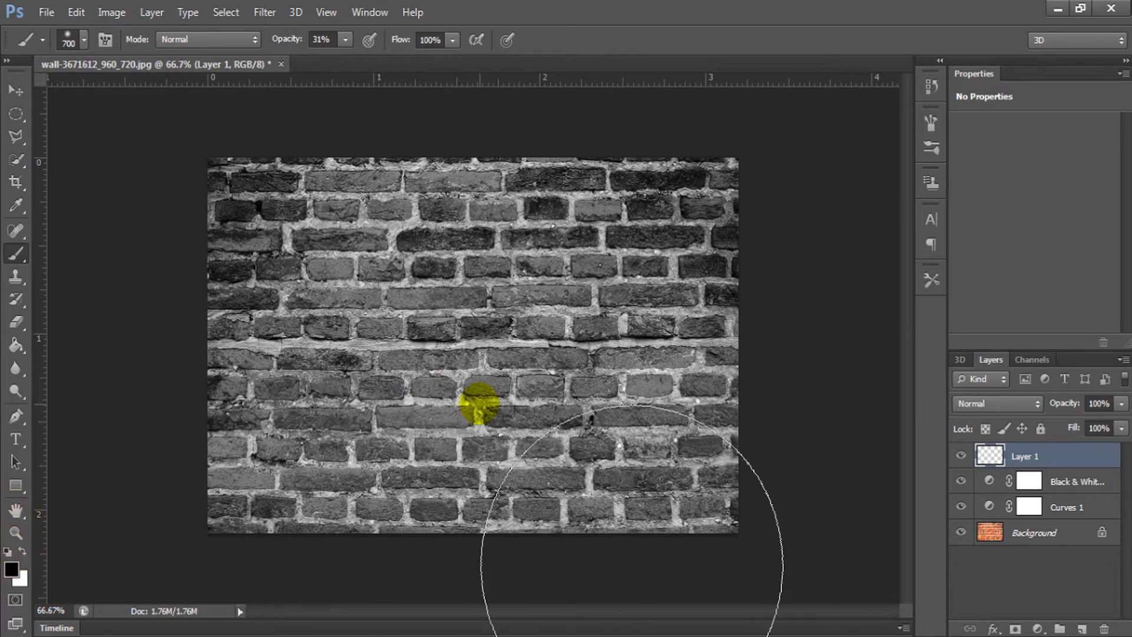
mouse_move(332, 291)
mouse_down()
mouse_move(528, 361)
mouse_move(454, 367)
mouse_move(305, 307)
mouse_move(696, 266)
mouse_move(222, 442)
mouse_move(789, 413)
mouse_move(301, 439)
mouse_move(291, 253)
mouse_move(663, 518)
mouse_move(265, 454)
mouse_move(705, 568)
mouse_move(776, 273)
mouse_move(496, 172)
mouse_move(41, 336)
mouse_move(328, 628)
mouse_up()
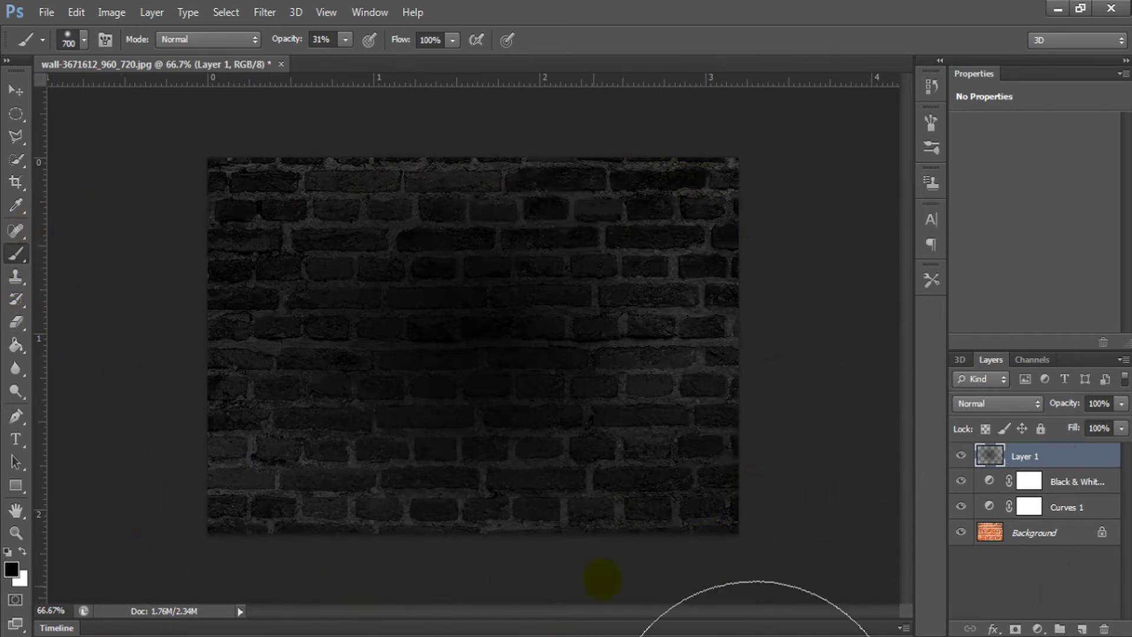
key(bracketleft)
key(bracketleft)
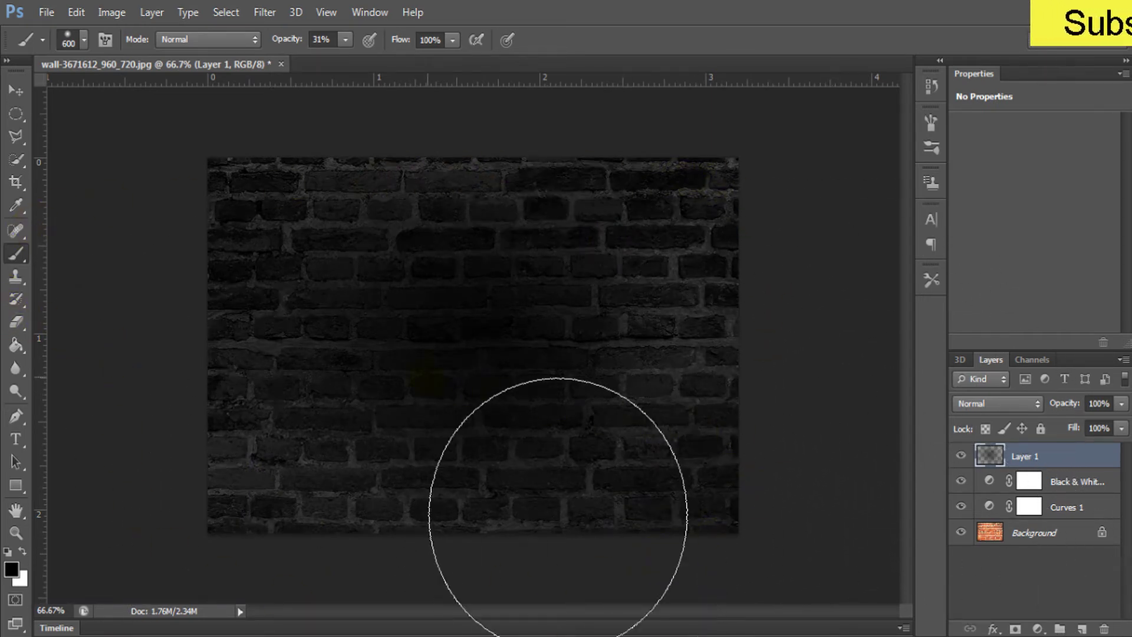
key(bracketleft)
key(bracketleft)
key(bracketleft)
key(bracketleft)
Step: Place logo.png on the wall, resize and centre it, and commit the transform
key(v)
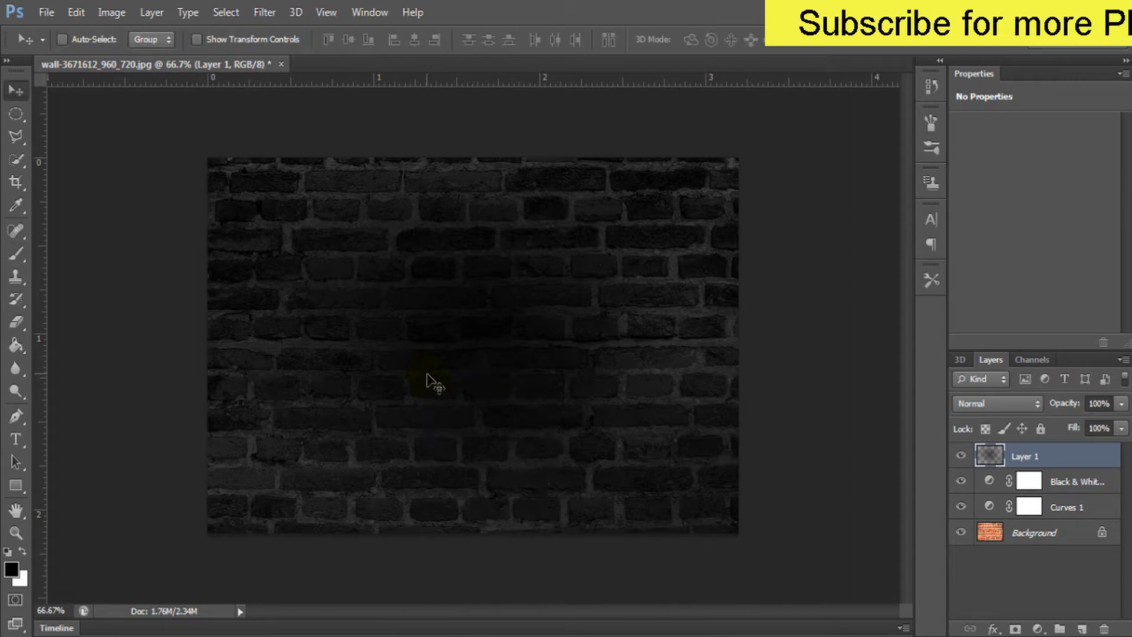
key(alt+Tab)
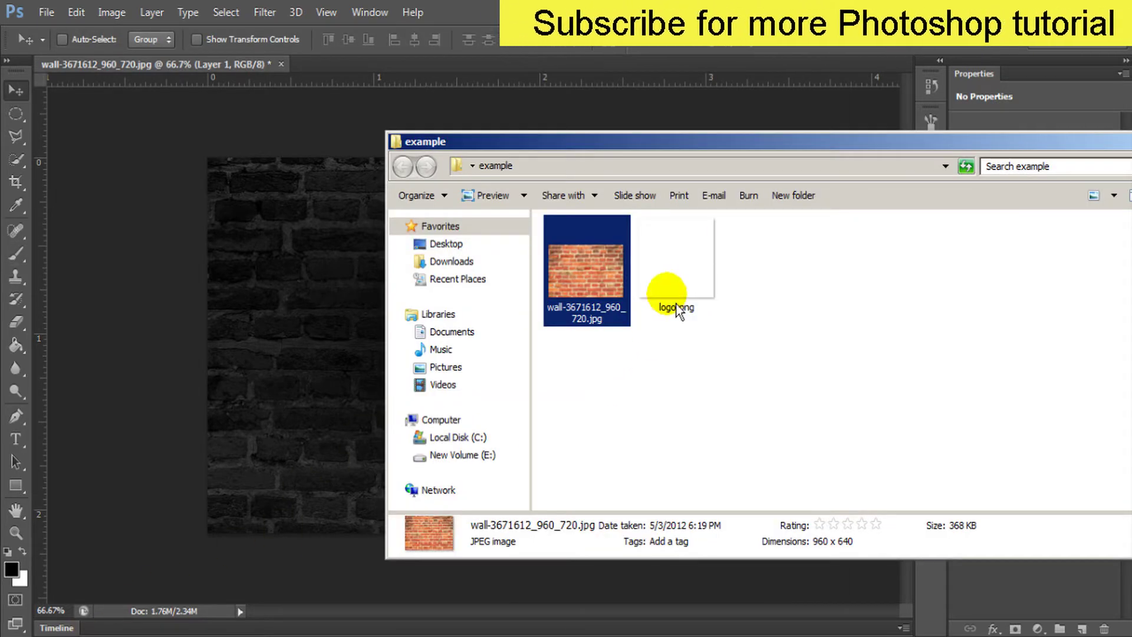
drag(678, 295, 366, 361)
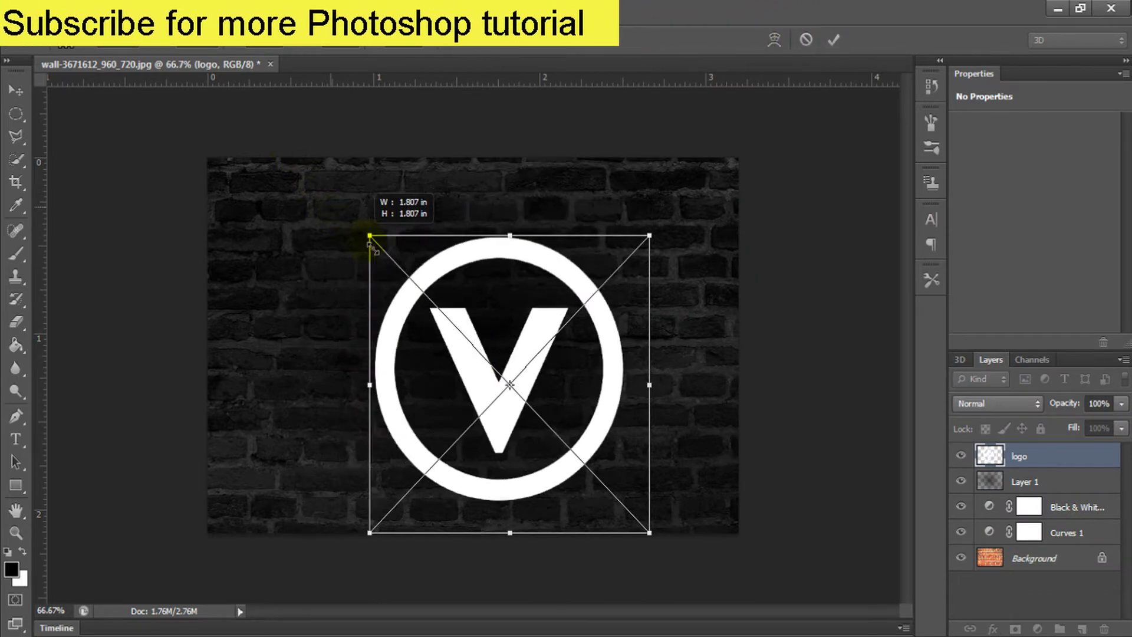
drag(296, 158, 405, 265)
mouse_move(463, 321)
mouse_down()
mouse_move(390, 249)
mouse_move(409, 252)
mouse_up()
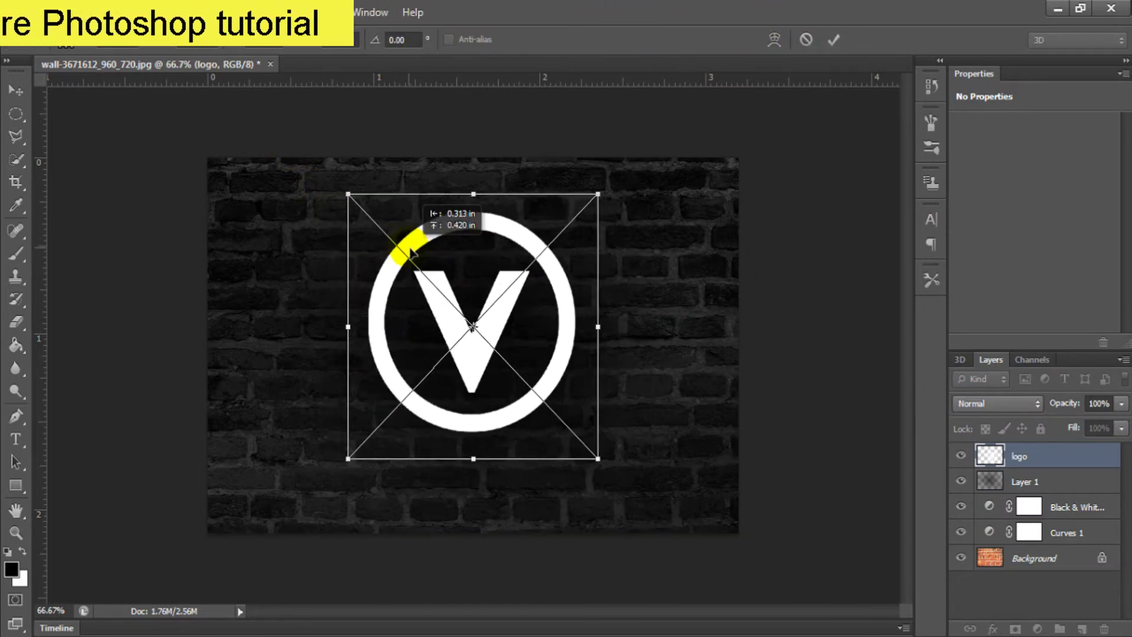
drag(348, 466, 316, 472)
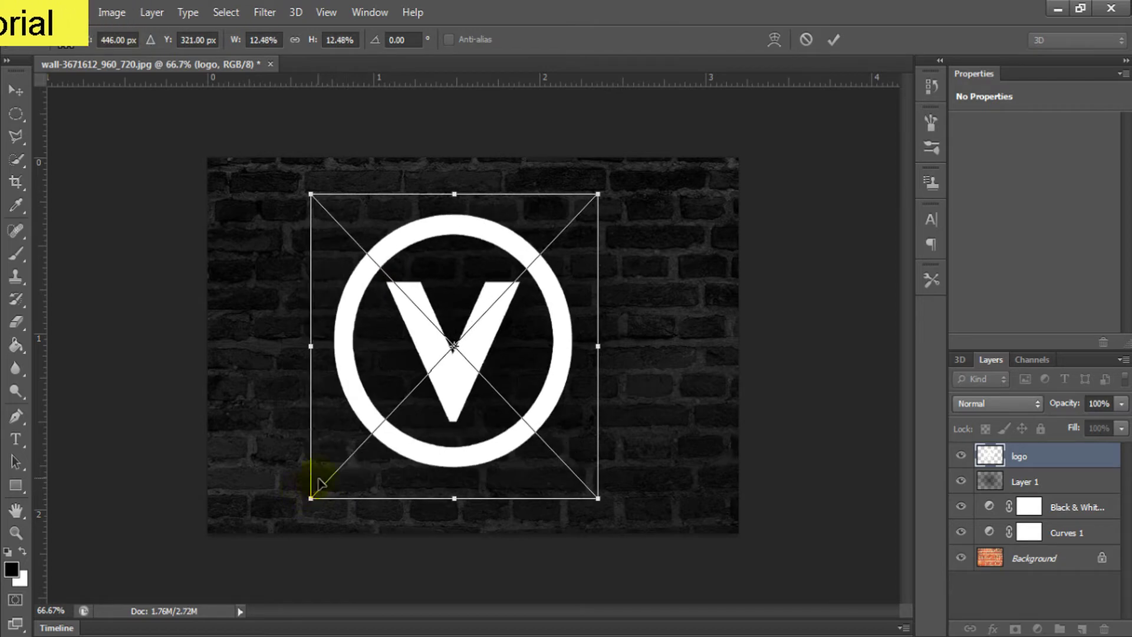
drag(430, 353, 444, 354)
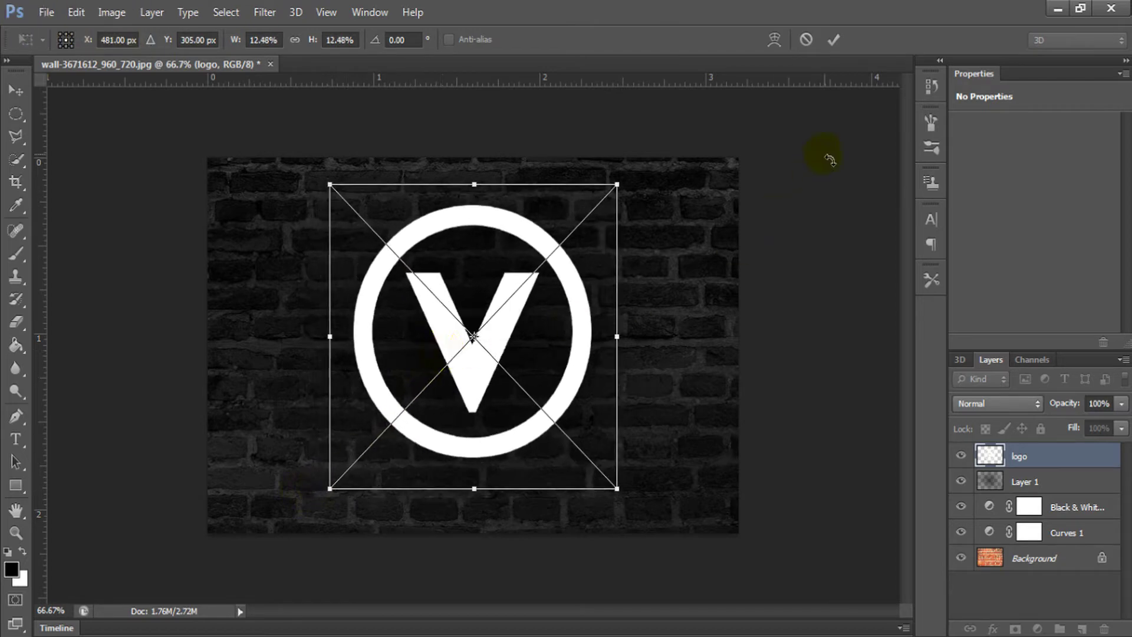
click(834, 40)
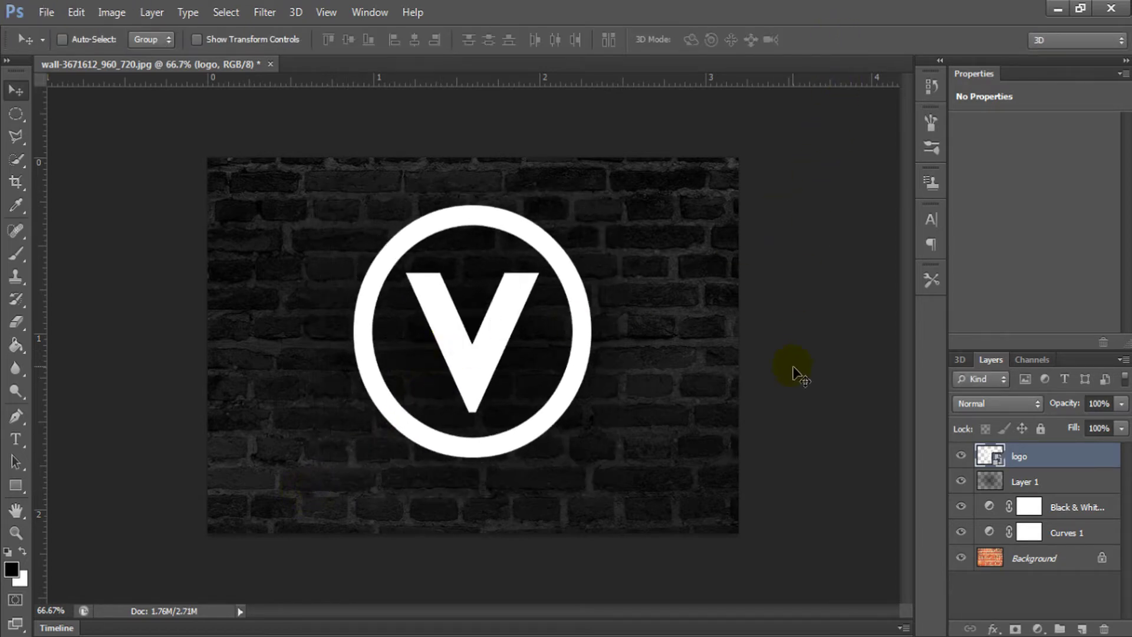
Step: Add an Inner Glow to the logo with colour ffff00
click(1002, 631)
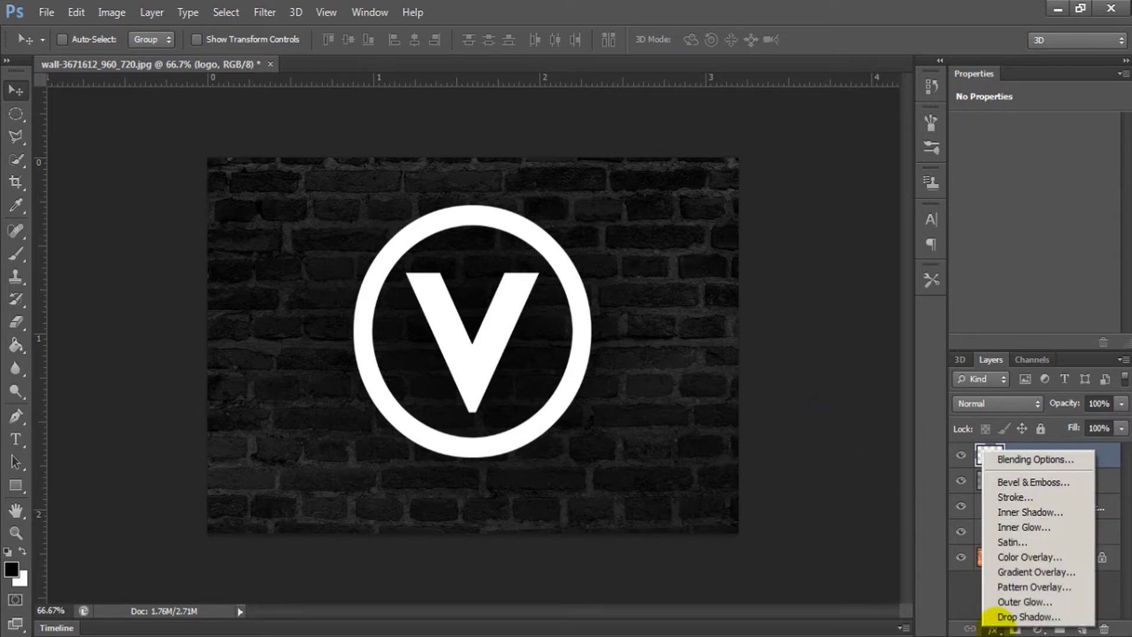
click(1044, 531)
click(777, 295)
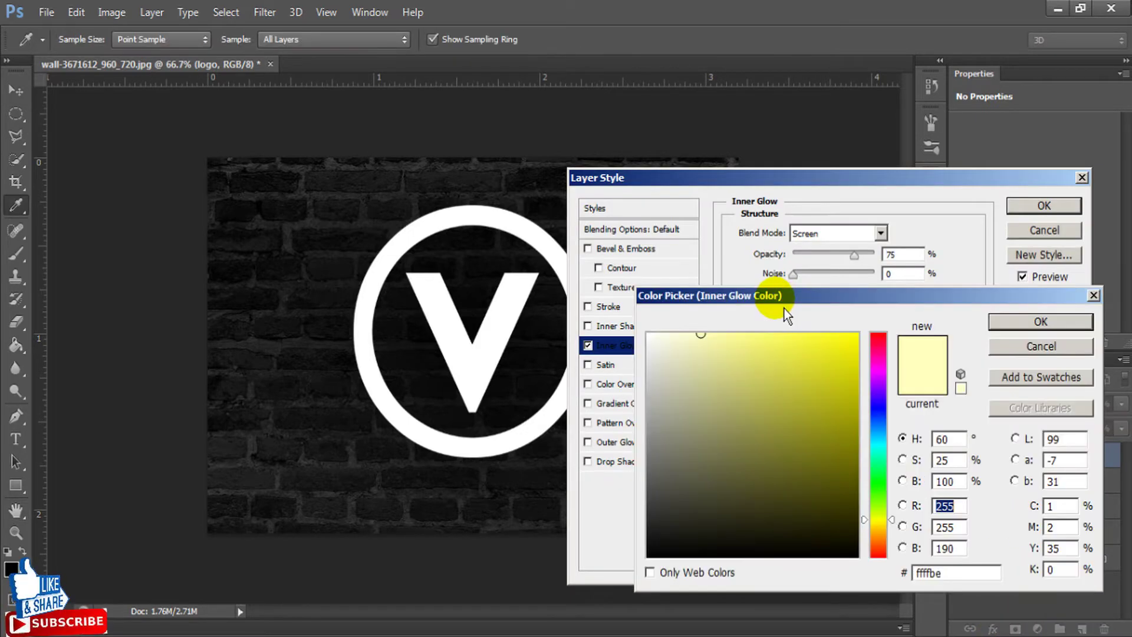
drag(821, 372, 928, 326)
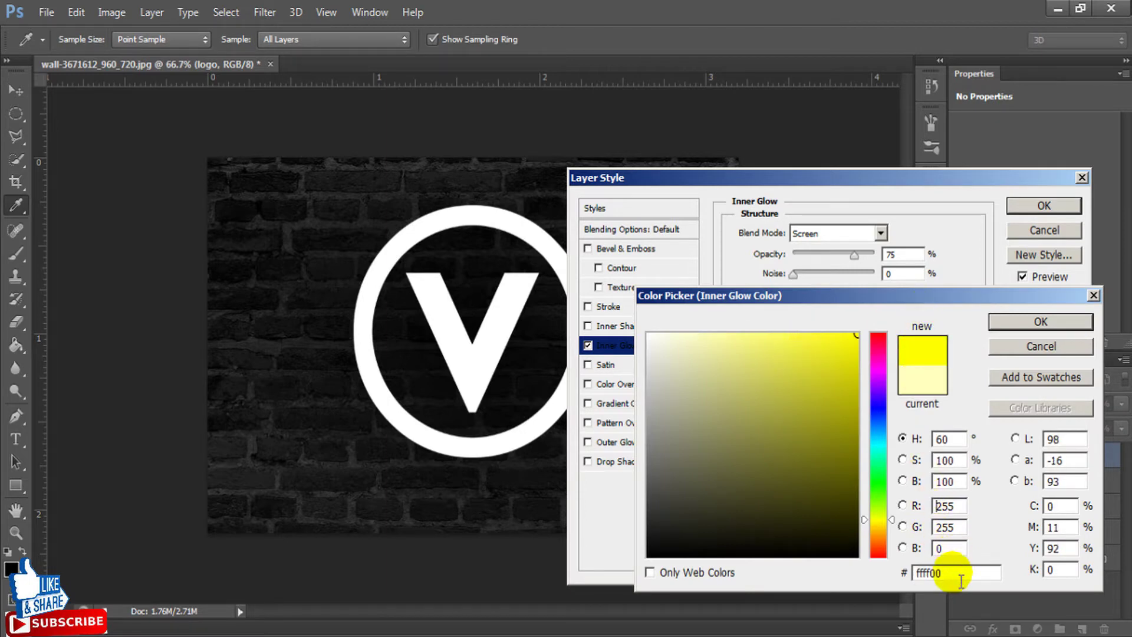
drag(961, 581, 871, 584)
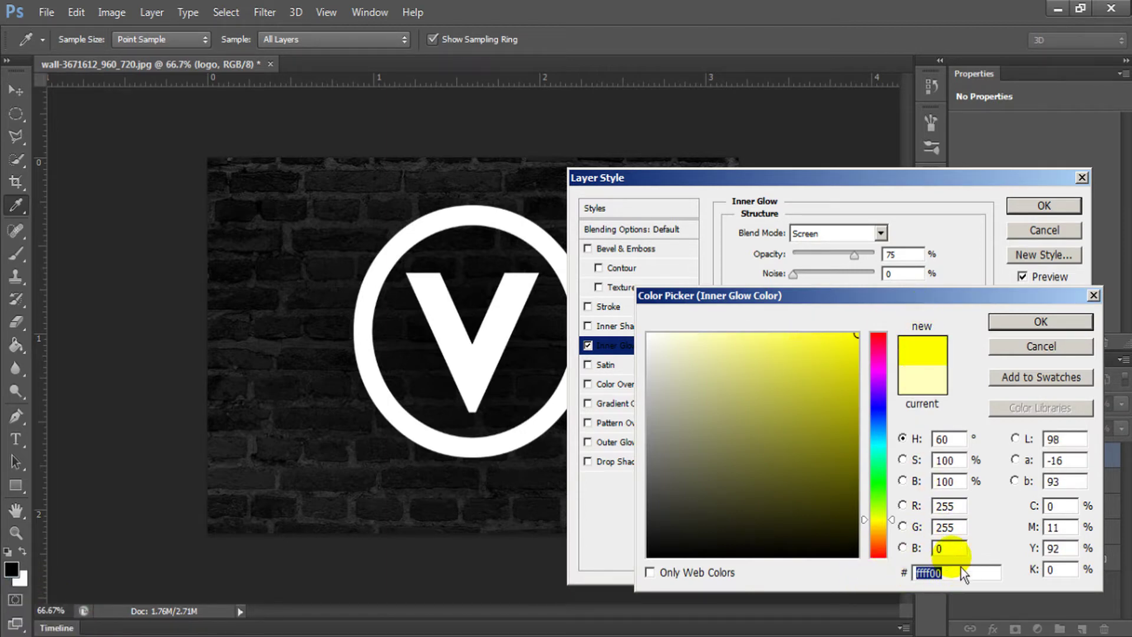
click(1028, 327)
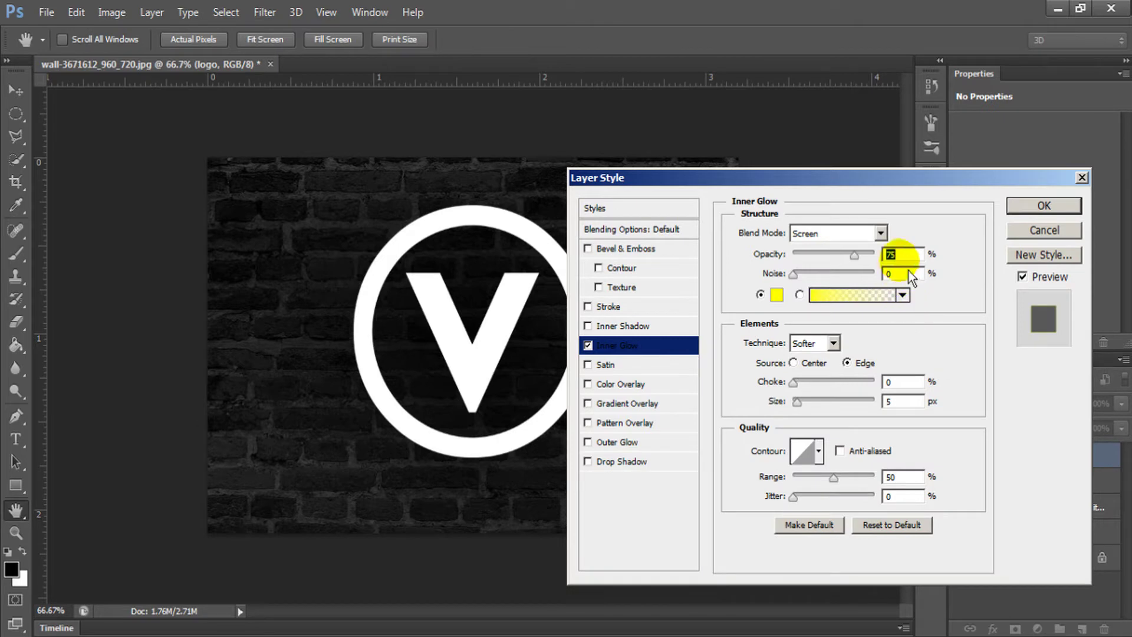
Step: Set the Inner Glow to 100% opacity, Normal blending, 29 px size and 36% range
drag(855, 255, 875, 255)
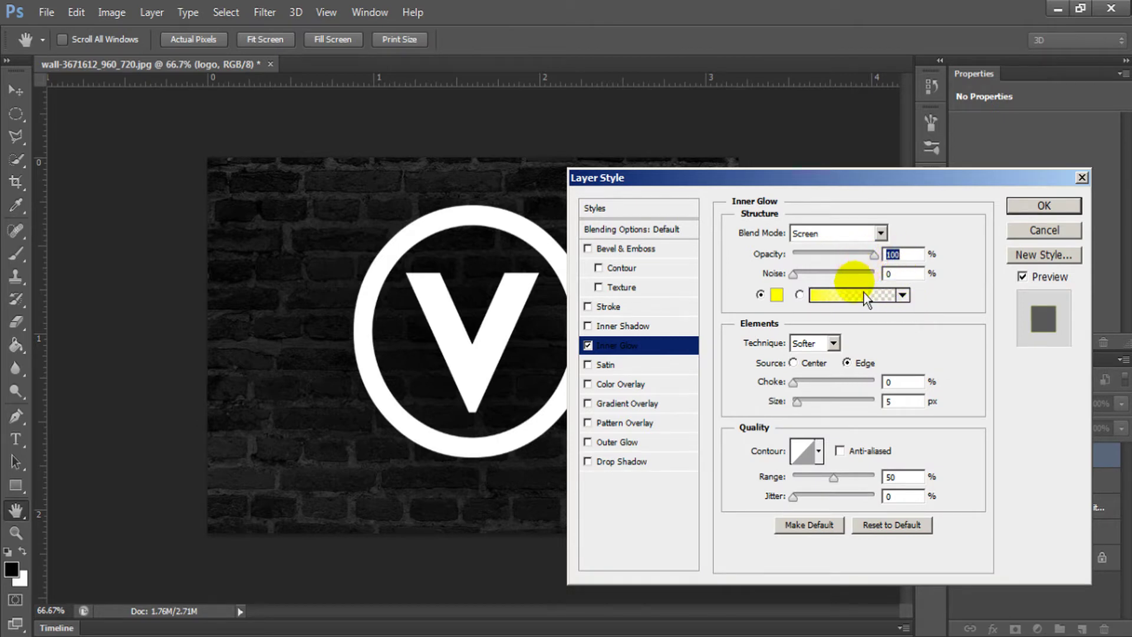
drag(797, 403, 807, 403)
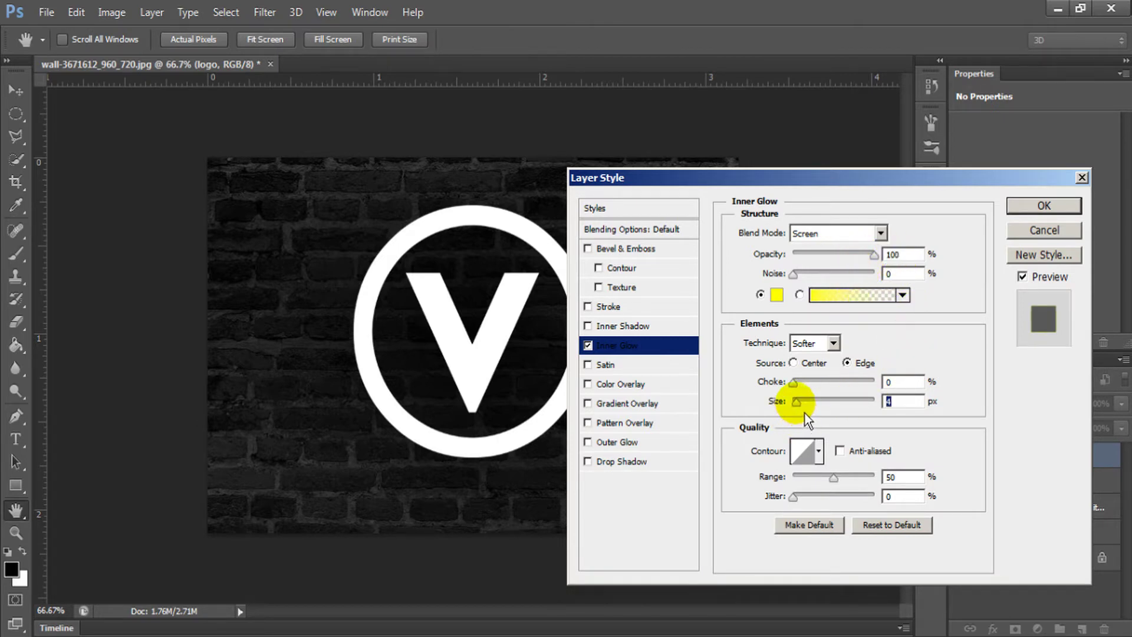
click(855, 234)
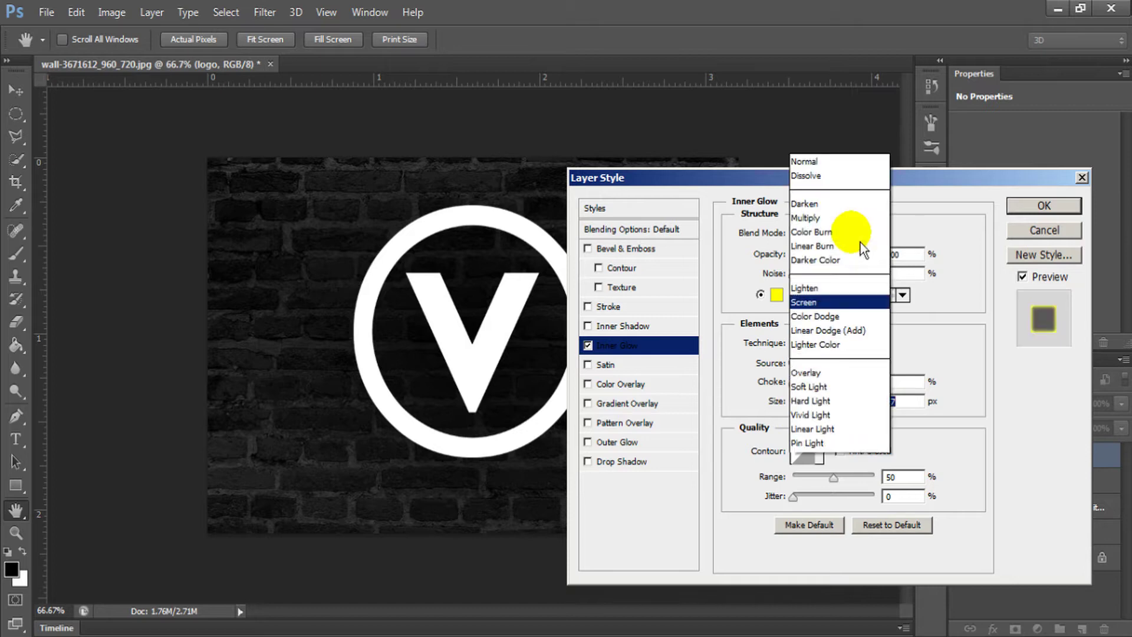
click(852, 11)
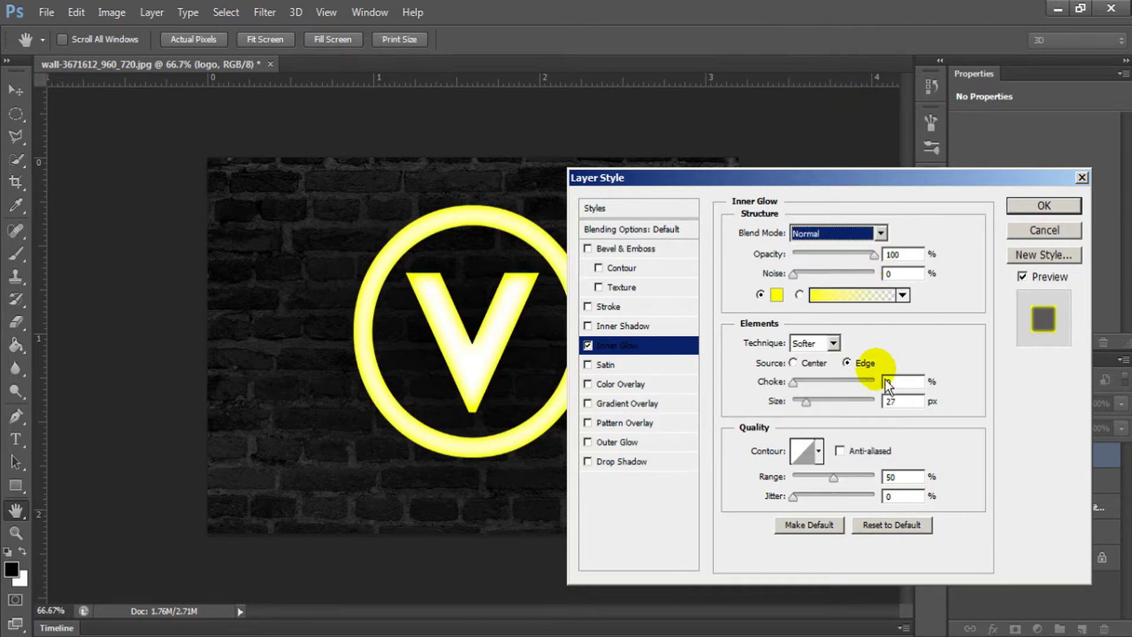
drag(816, 413, 817, 412)
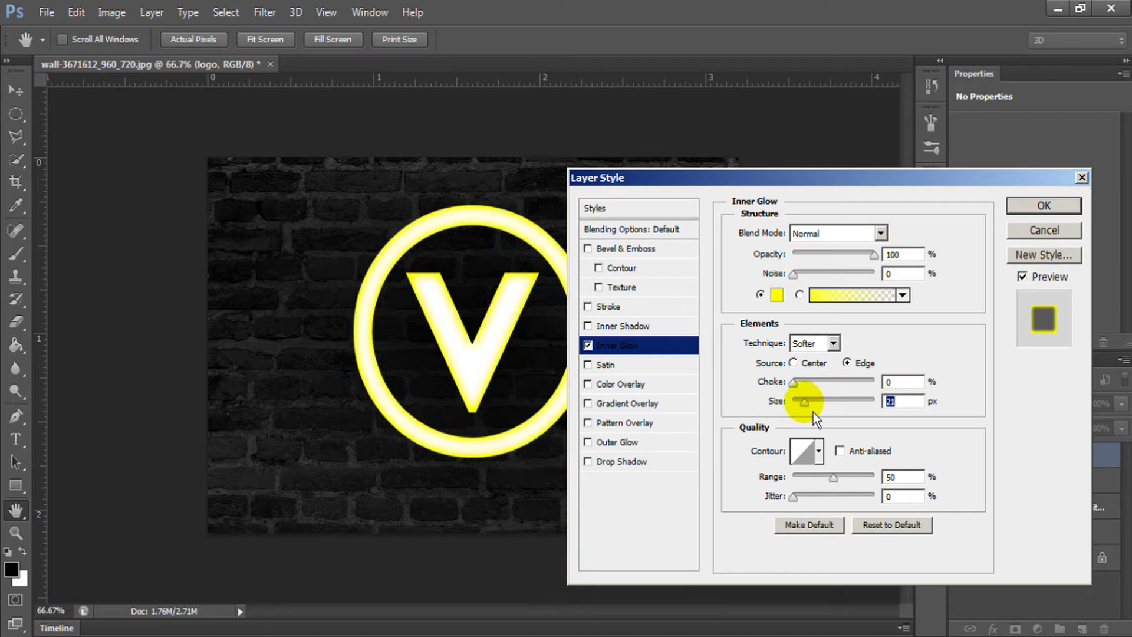
drag(813, 412, 815, 412)
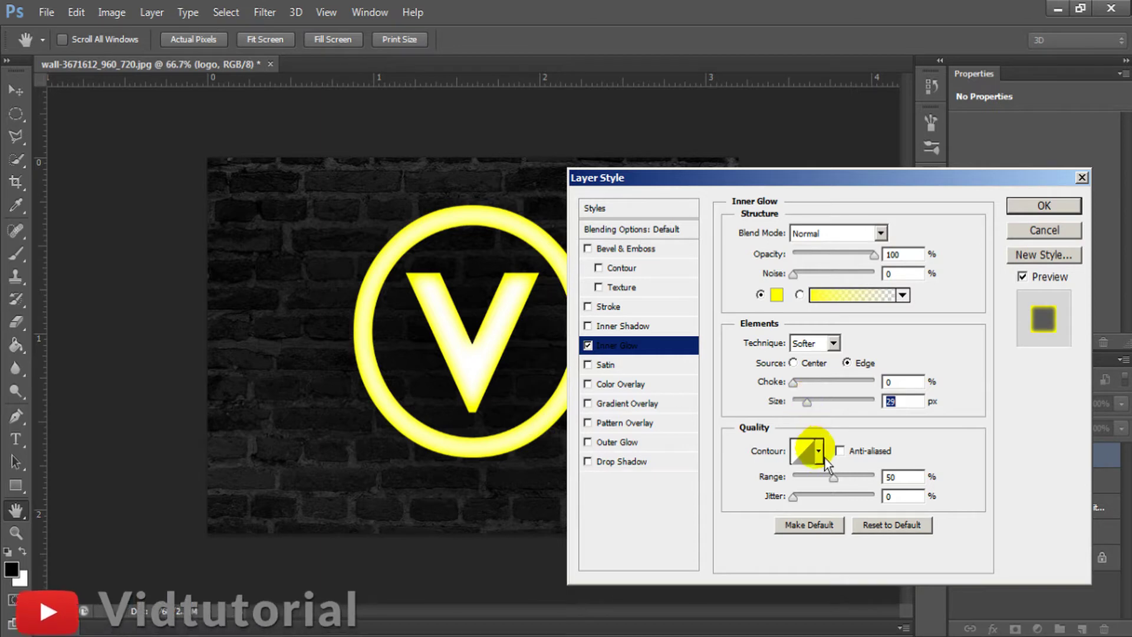
drag(842, 486, 831, 491)
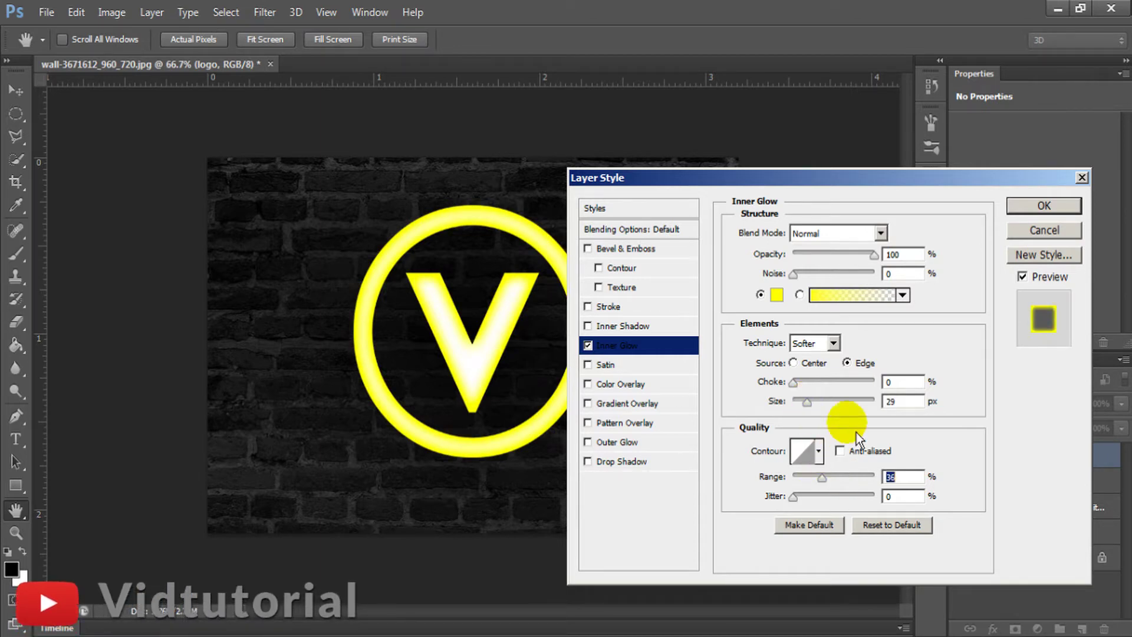
Step: Enable Outer Glow with Normal blending and colour ffff00
click(619, 446)
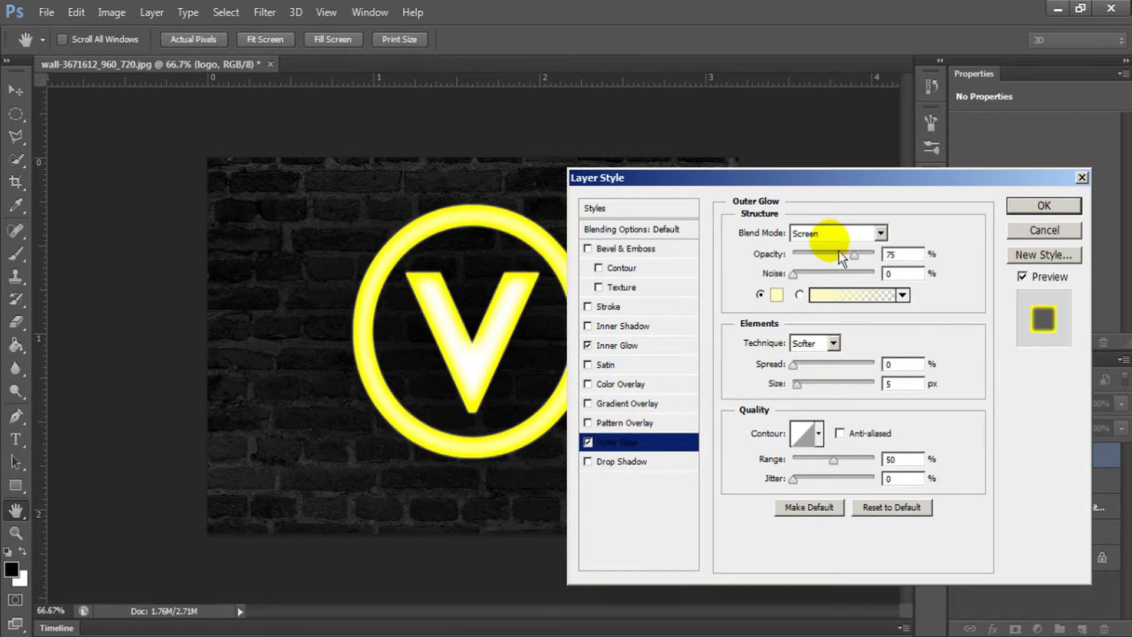
click(838, 235)
click(842, 9)
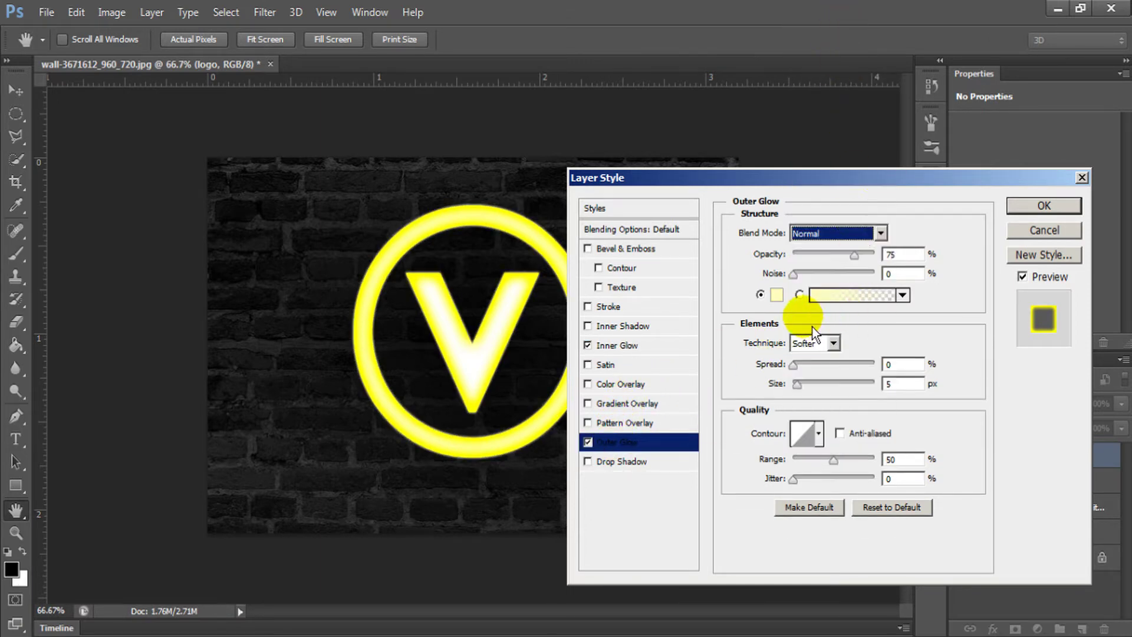
click(777, 295)
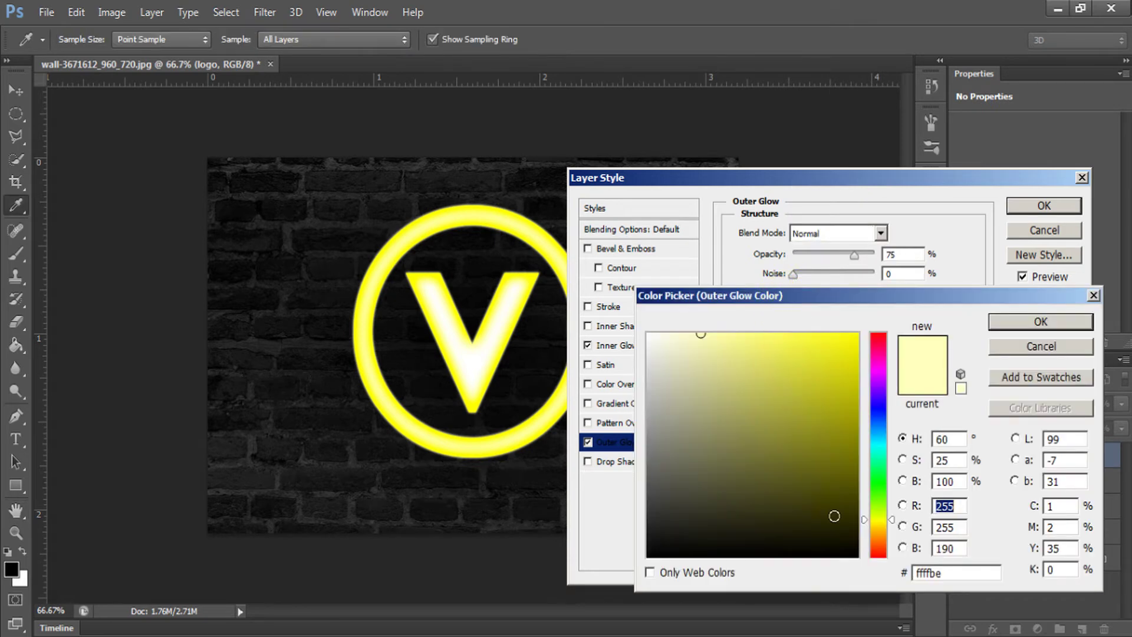
double_click(960, 574)
text(ffff00)
click(1039, 326)
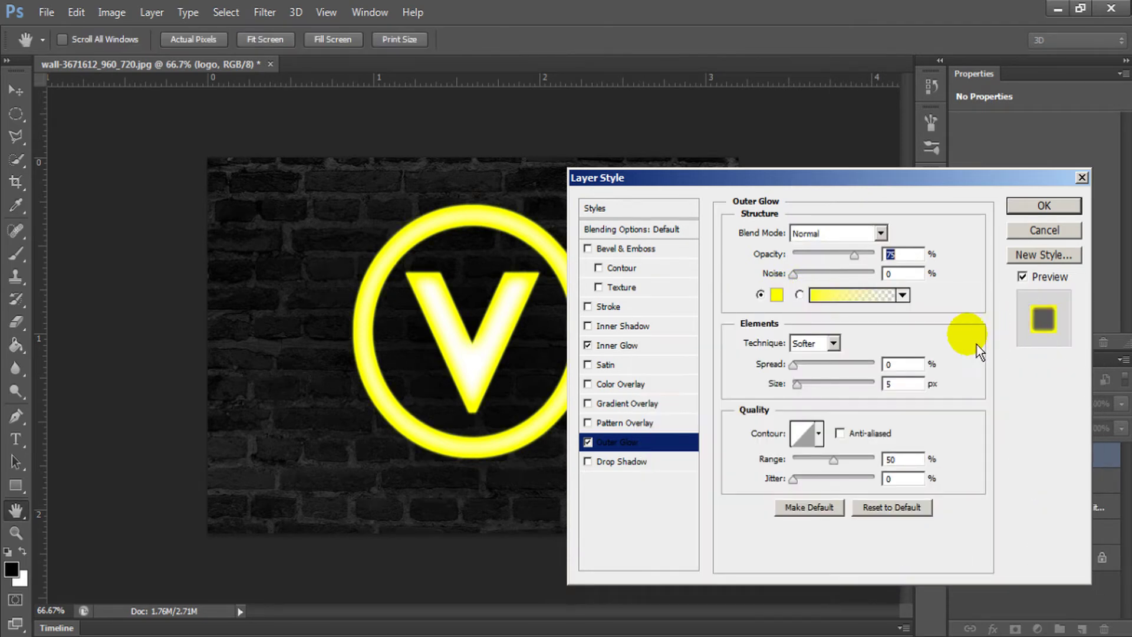
Step: Set the Outer Glow to 100% opacity, 21 px size, 42% range, and apply the style
drag(858, 264, 876, 264)
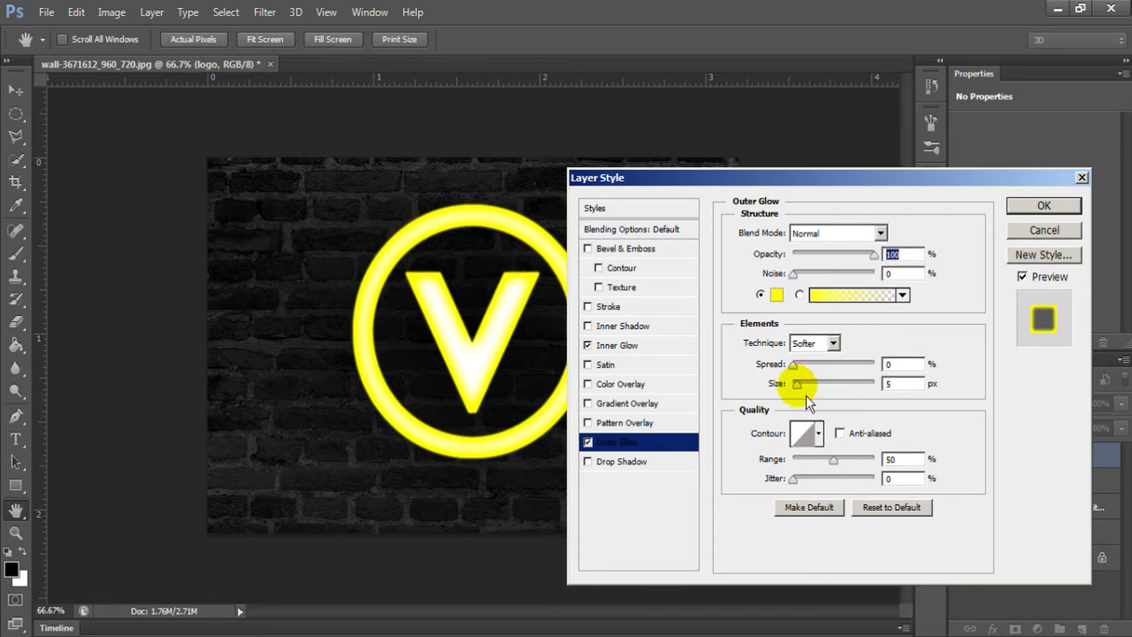
drag(806, 395, 813, 394)
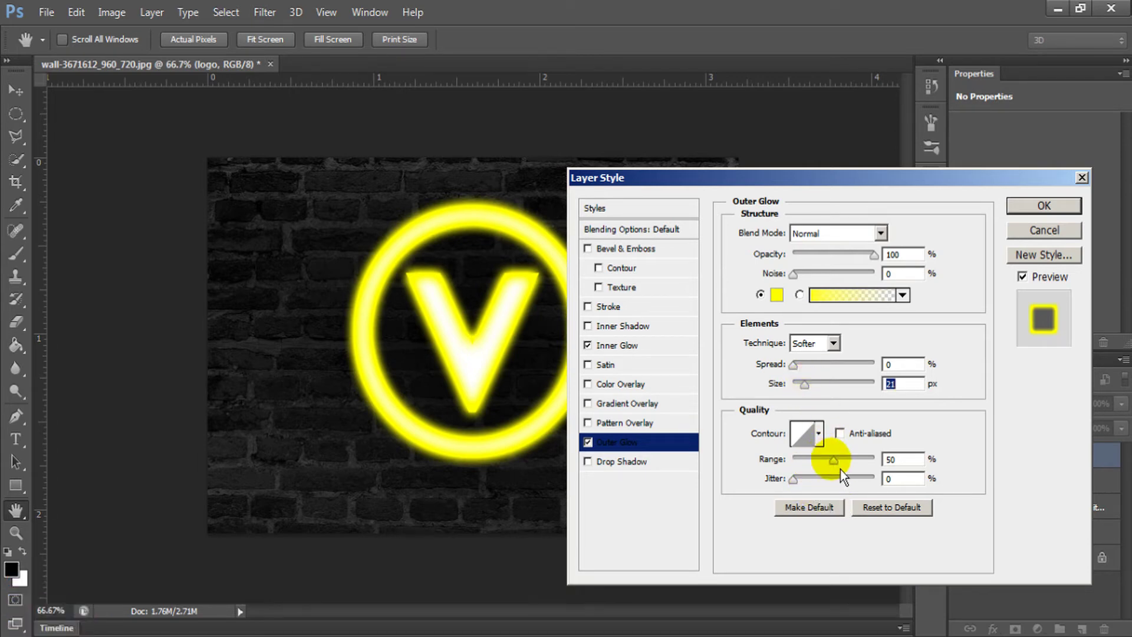
drag(834, 463, 836, 470)
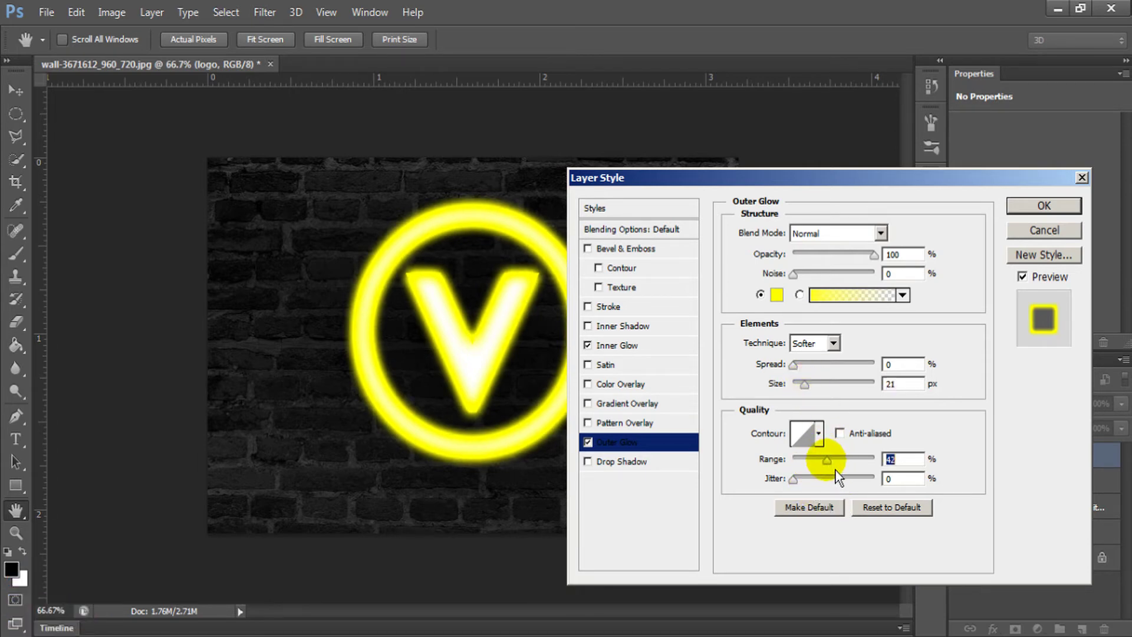
click(1045, 205)
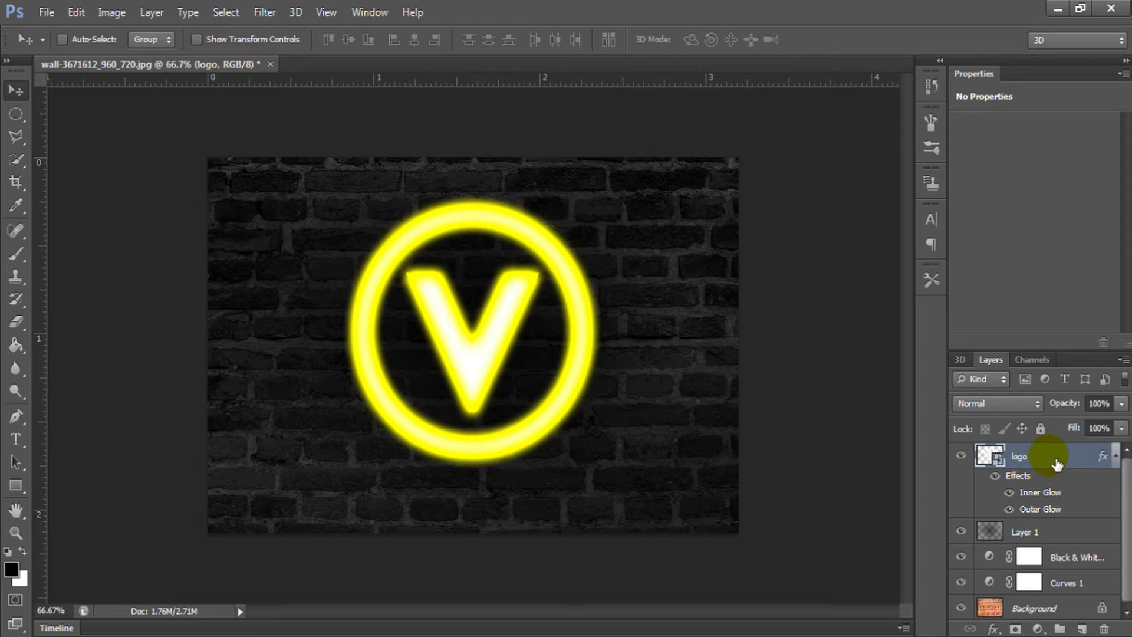
Step: Duplicate the logo layer, clear the copy's glow effects, and convert it to a smart object
key(ctrl+j)
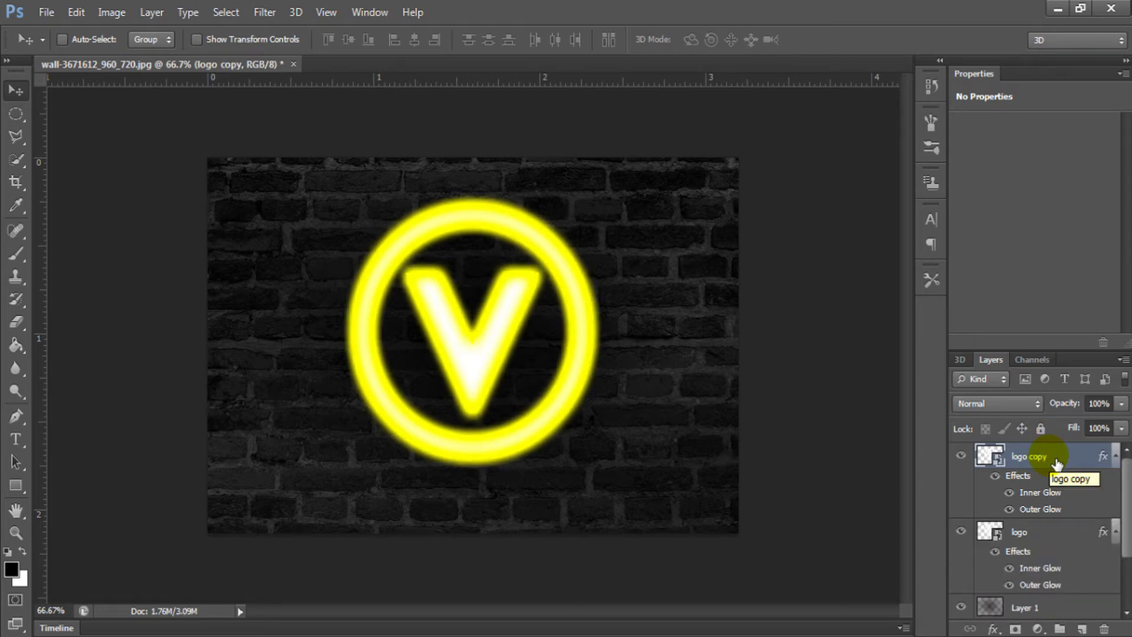
right_click(1057, 463)
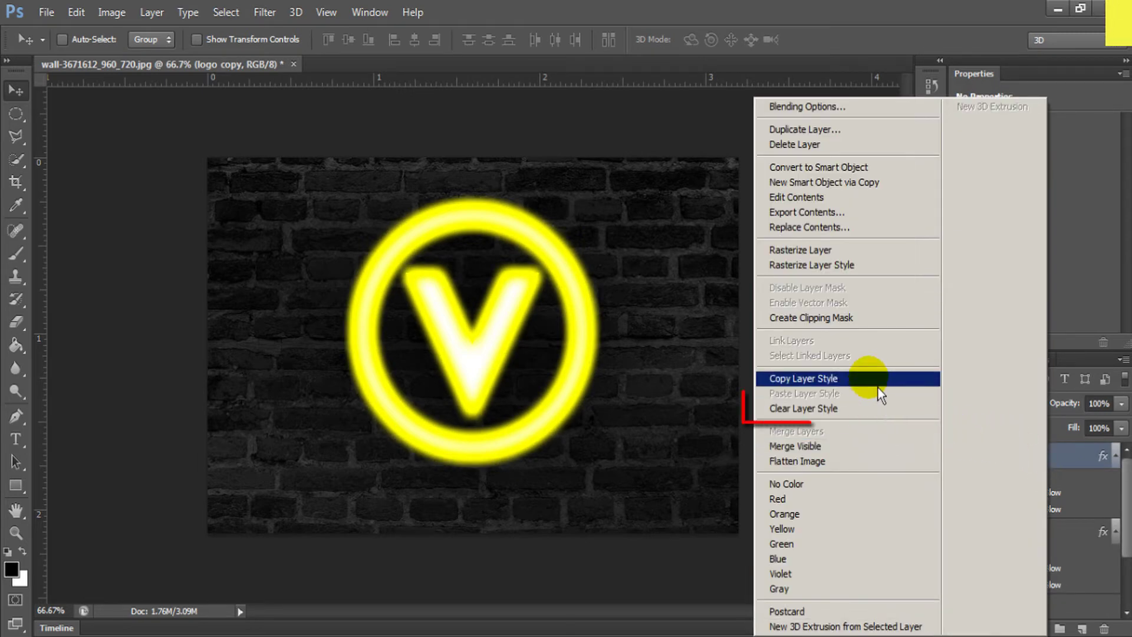
click(851, 413)
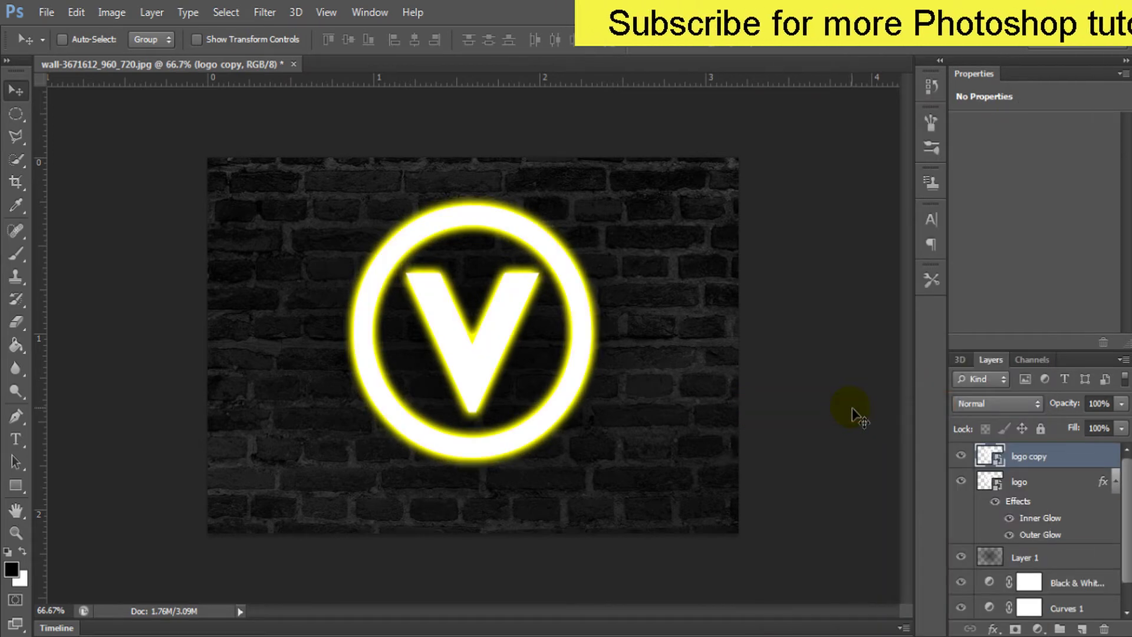
right_click(1056, 459)
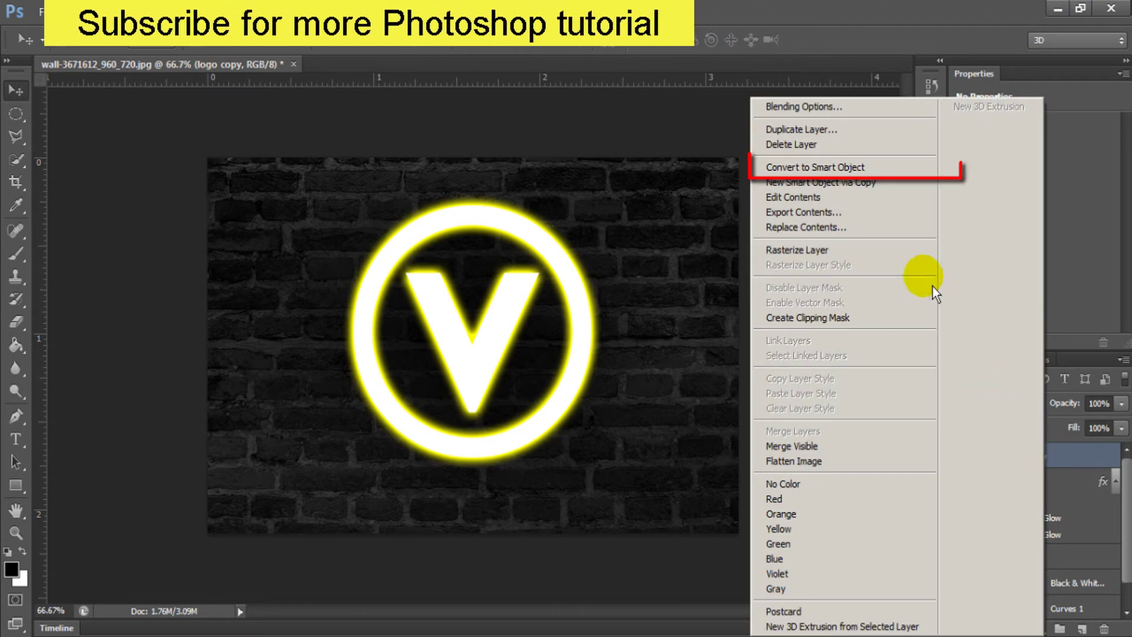
click(902, 170)
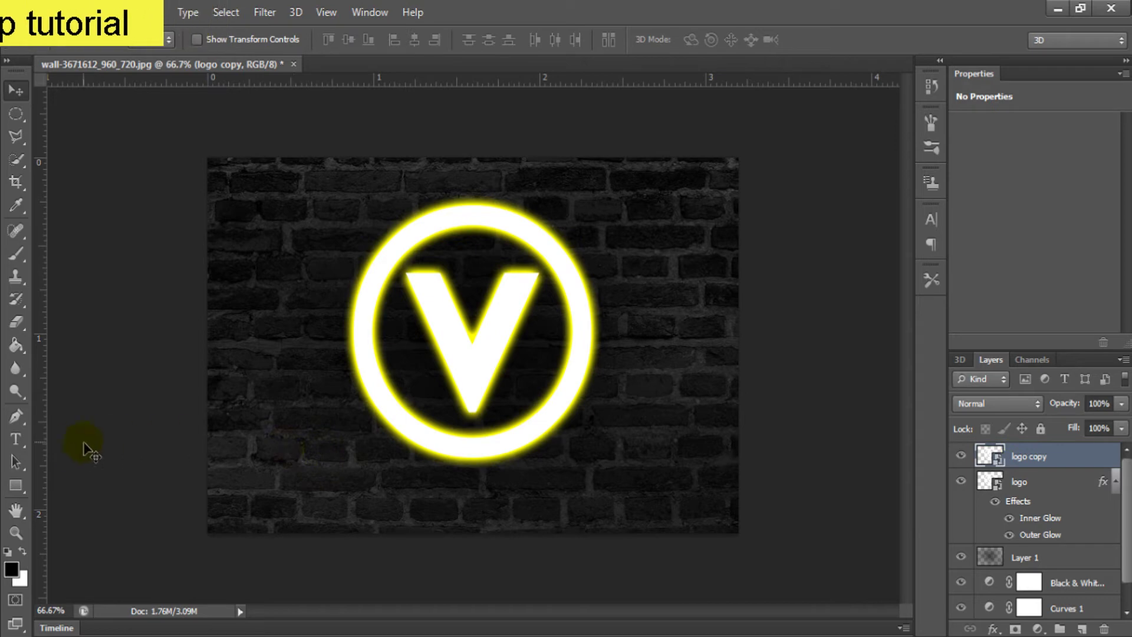
Step: Fill the logo copy's ring and V with ffff00 using the Paint Bucket, rasterizing it
click(23, 353)
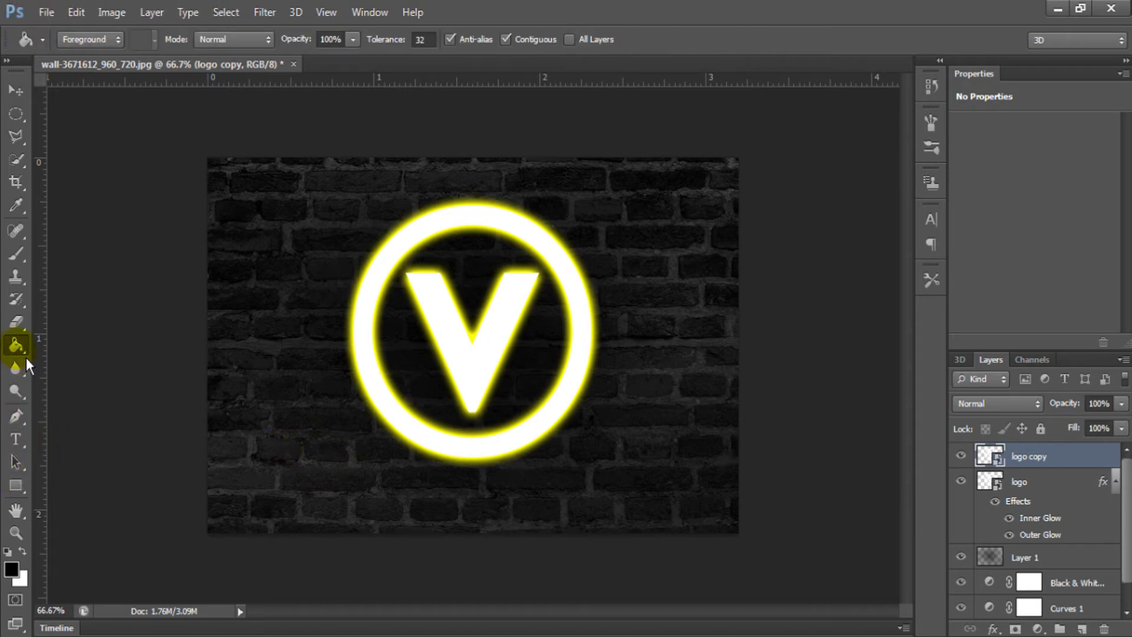
click(11, 569)
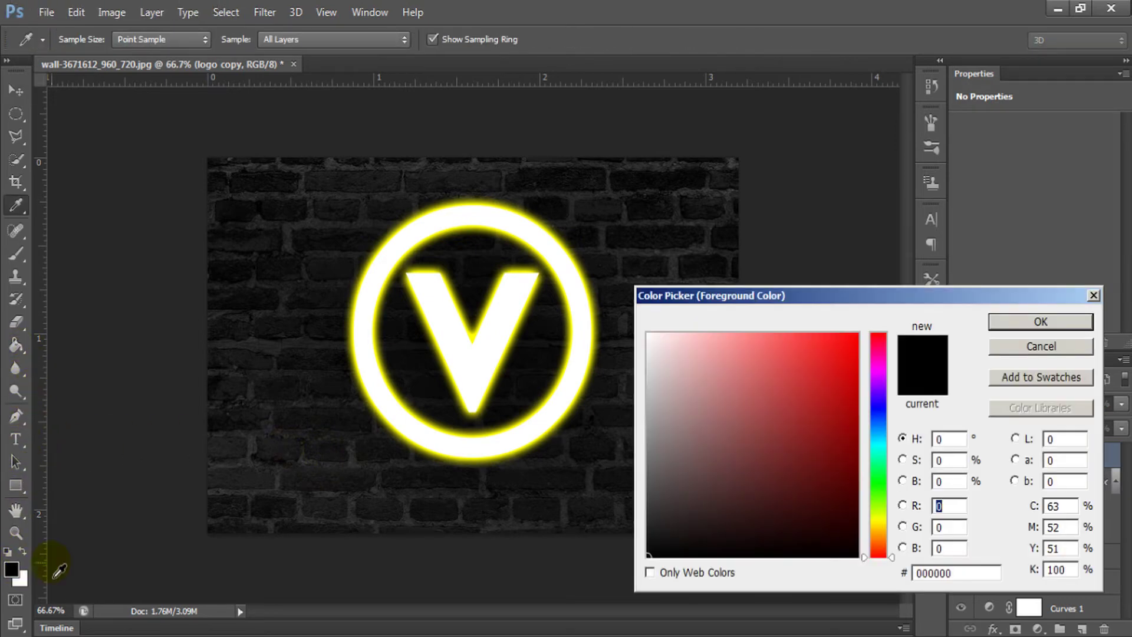
click(949, 573)
text(ffff00)
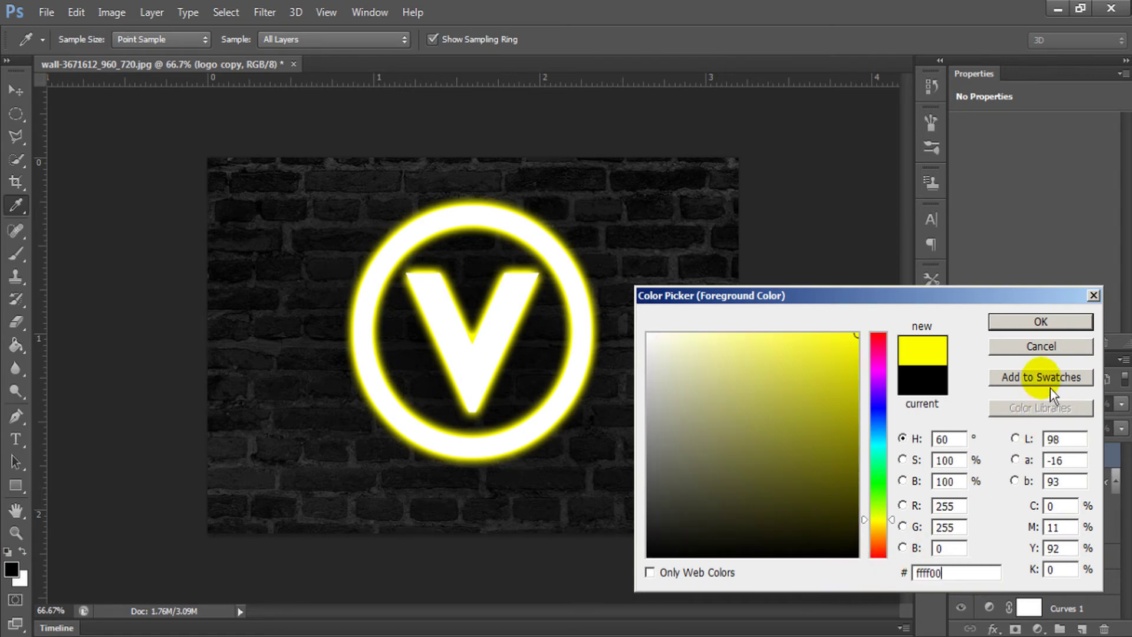
click(1041, 322)
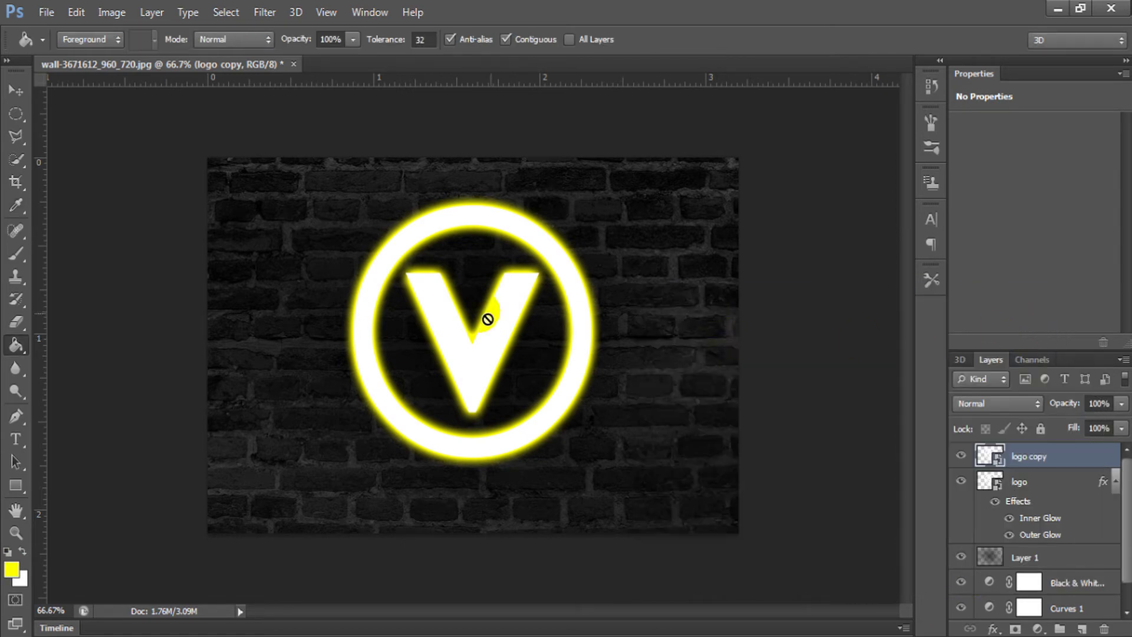
click(514, 231)
click(543, 260)
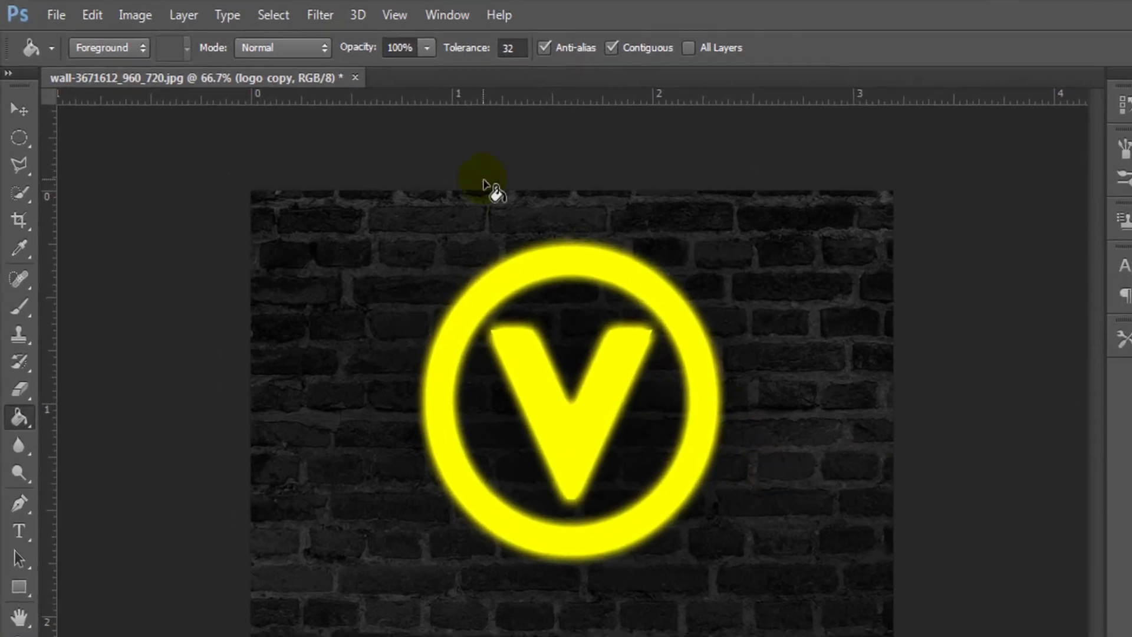
Step: Gaussian-blur the logo copy at about 33.2 px and move it below the logo layer
click(265, 14)
mouse_move(332, 141)
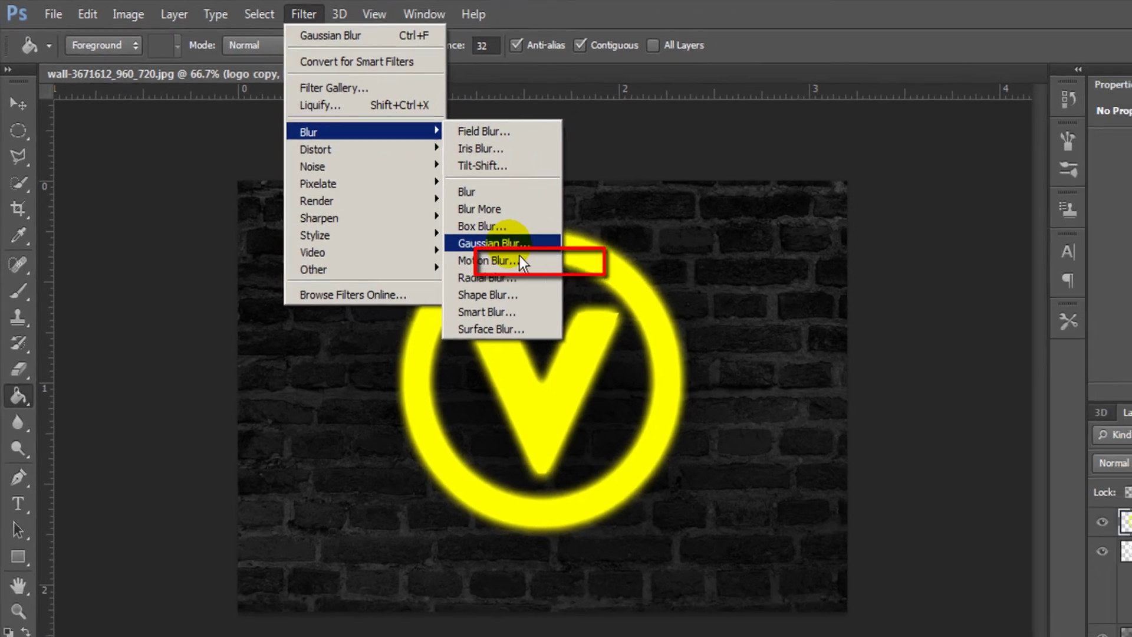
click(514, 244)
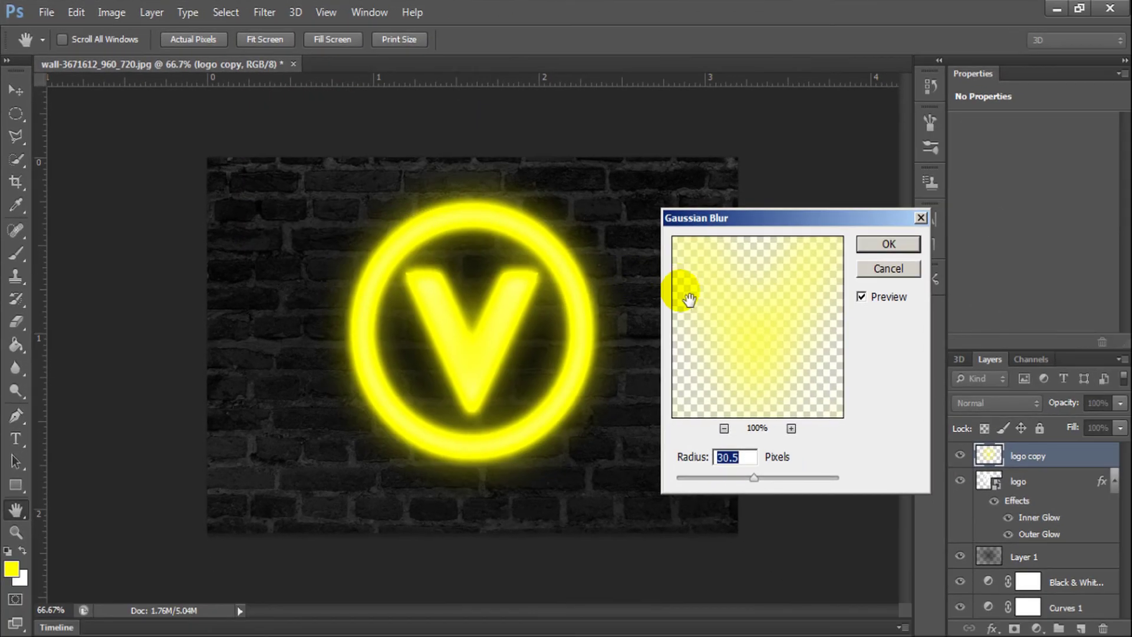
drag(764, 489, 763, 490)
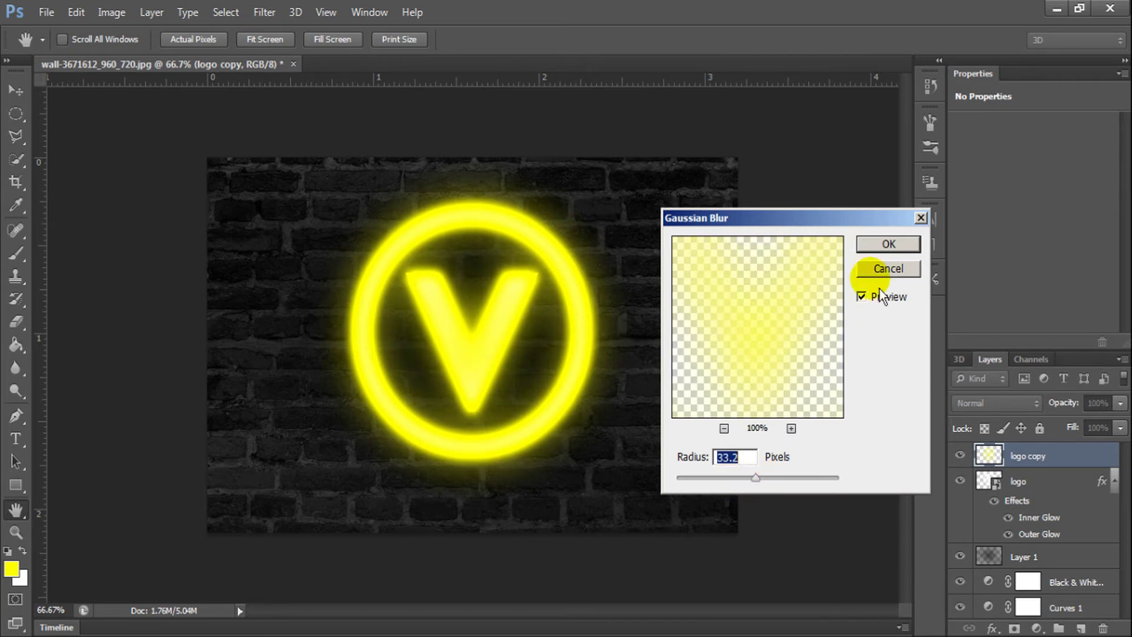
click(891, 251)
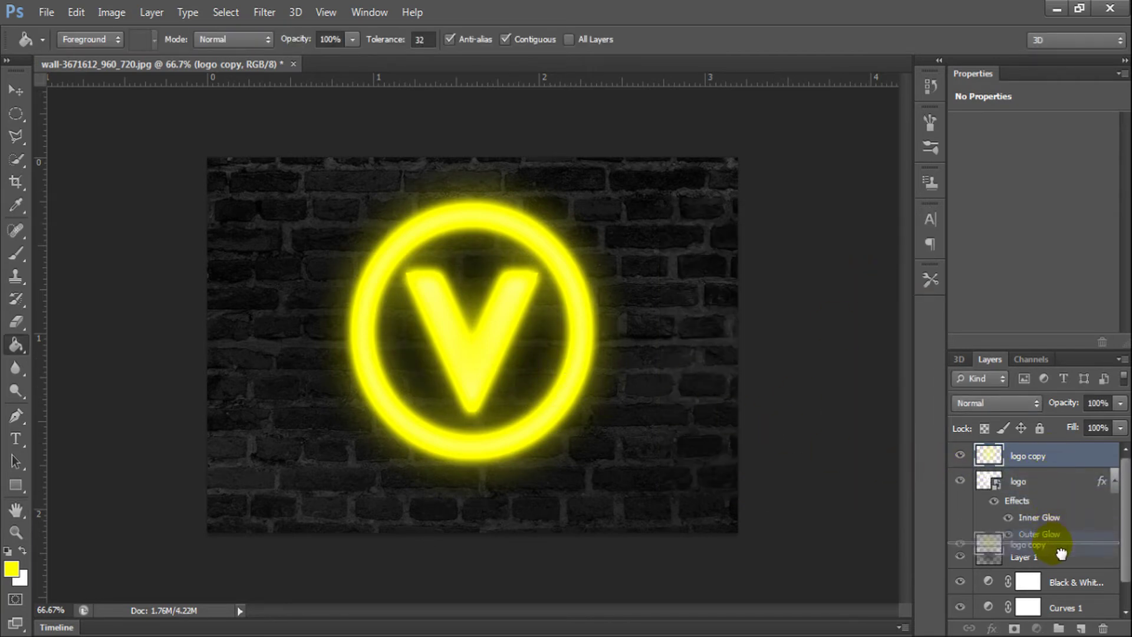
drag(1059, 469, 1065, 547)
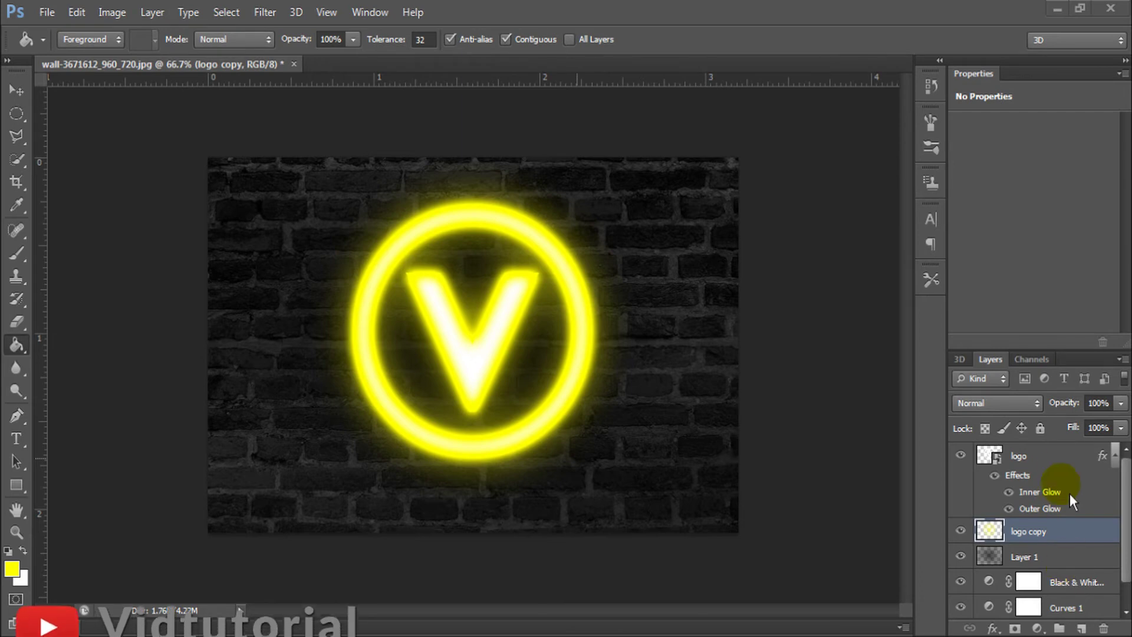
Step: Select the logo layer and add a new empty Layer 2 above it
click(1057, 462)
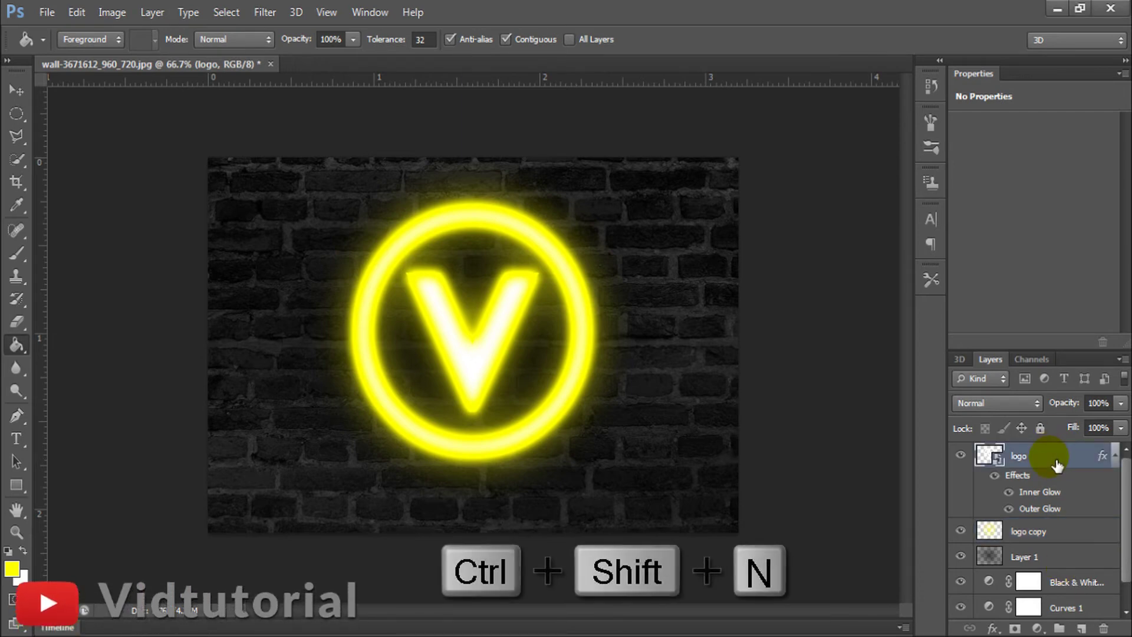
key(ctrl+shift+n)
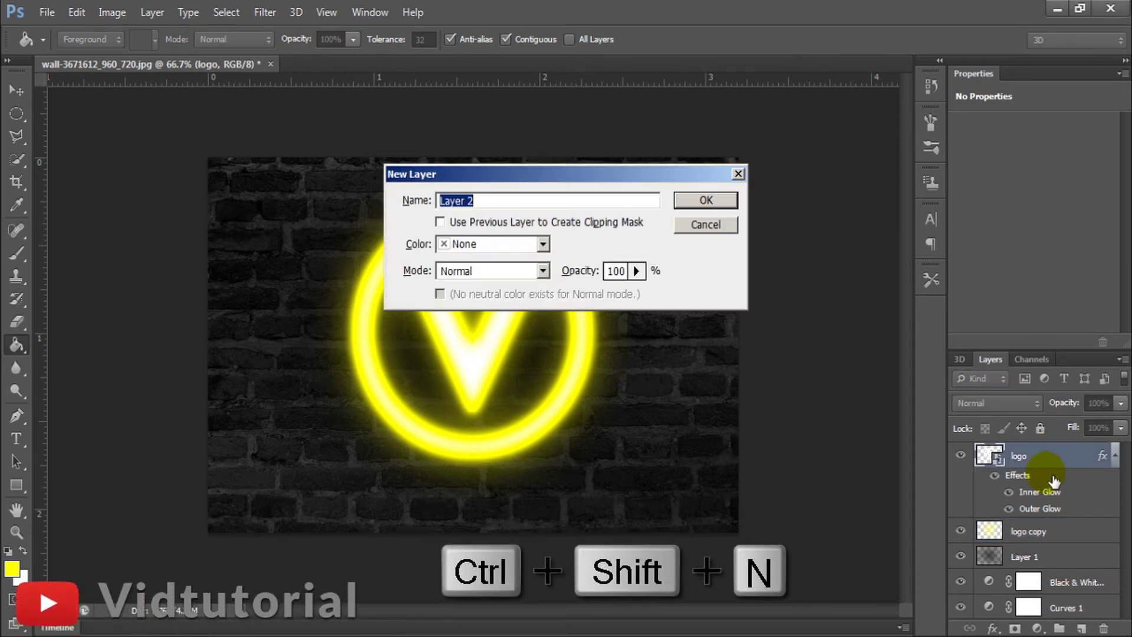
key(Return)
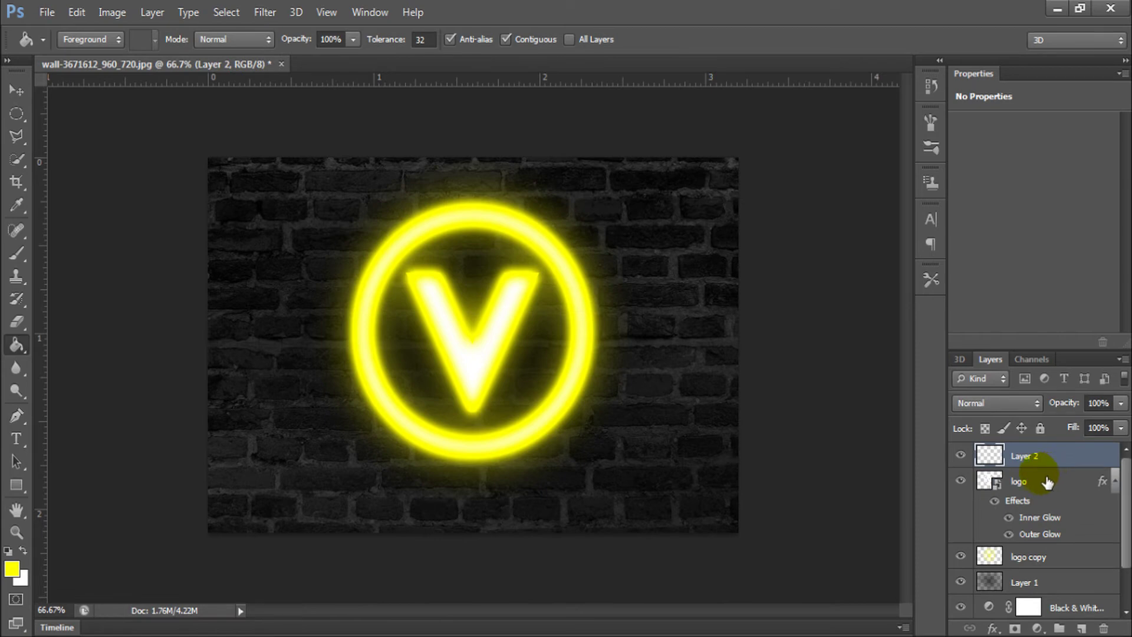
Step: Paint soft yellow glow around the ring and V at 31% opacity, then move Layer 2 below logo copy
click(18, 257)
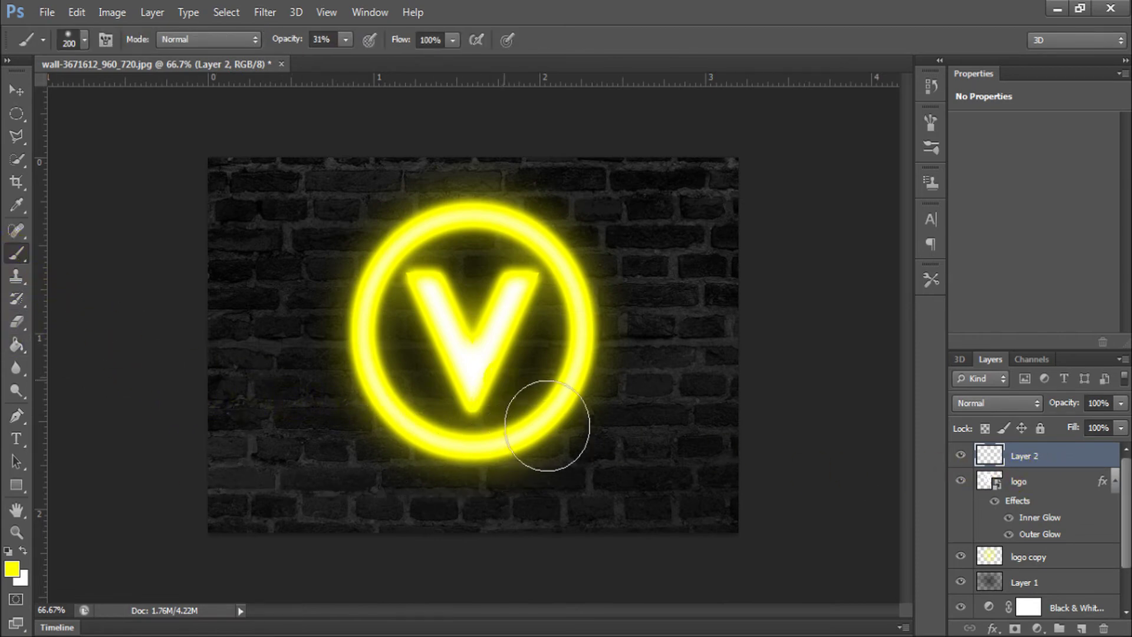
key(bracketright)
key(bracketright)
key(bracketright)
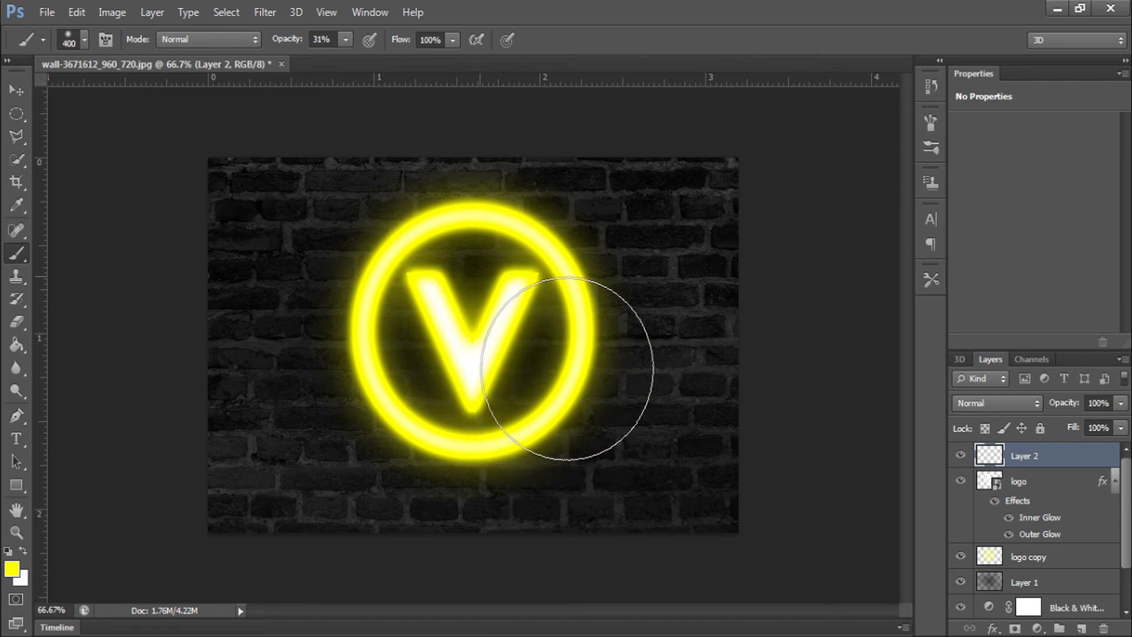
key(bracketleft)
key(bracketleft)
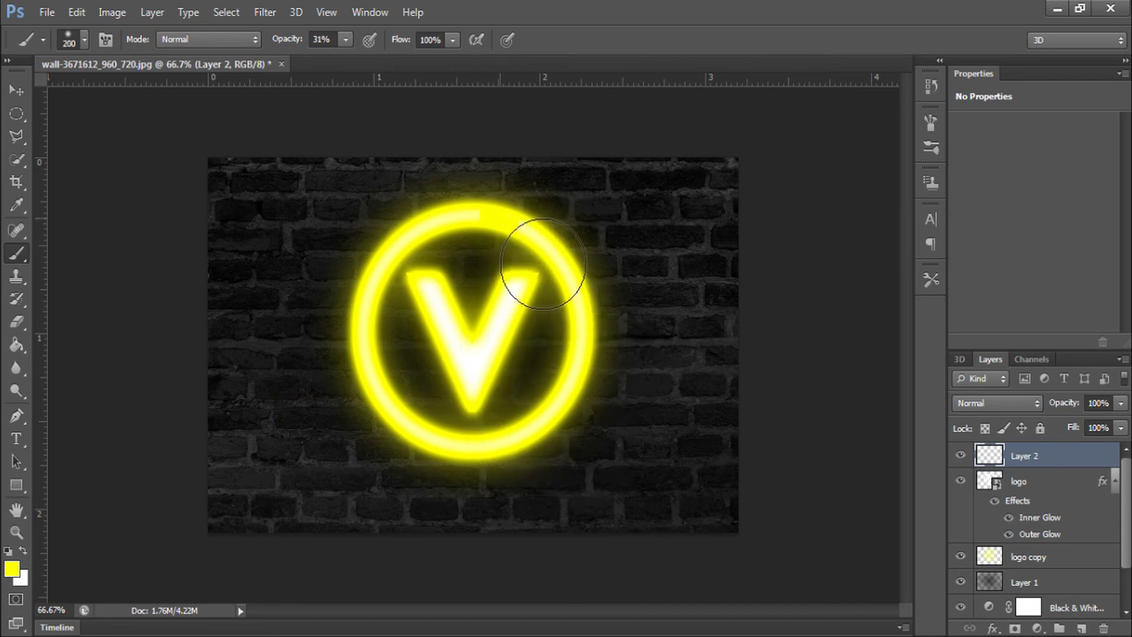
mouse_move(544, 265)
mouse_down()
mouse_move(466, 491)
mouse_move(514, 279)
mouse_up()
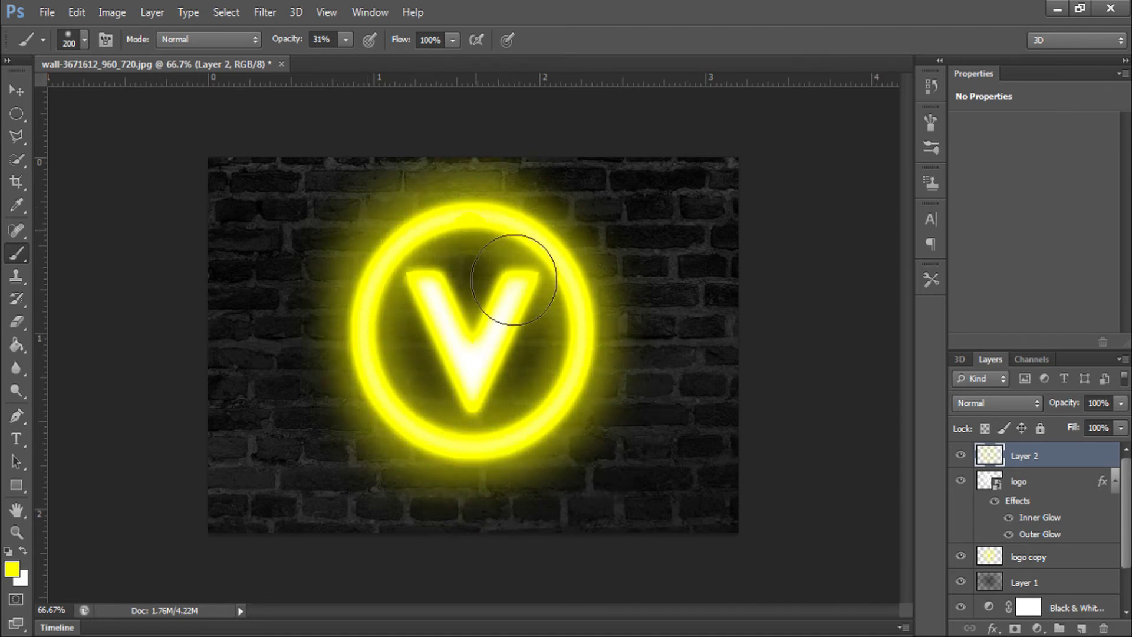
mouse_move(470, 321)
mouse_down()
mouse_move(497, 443)
mouse_move(583, 352)
mouse_move(551, 303)
mouse_move(505, 341)
mouse_move(455, 329)
mouse_move(760, 391)
mouse_up()
key(ctrl+z)
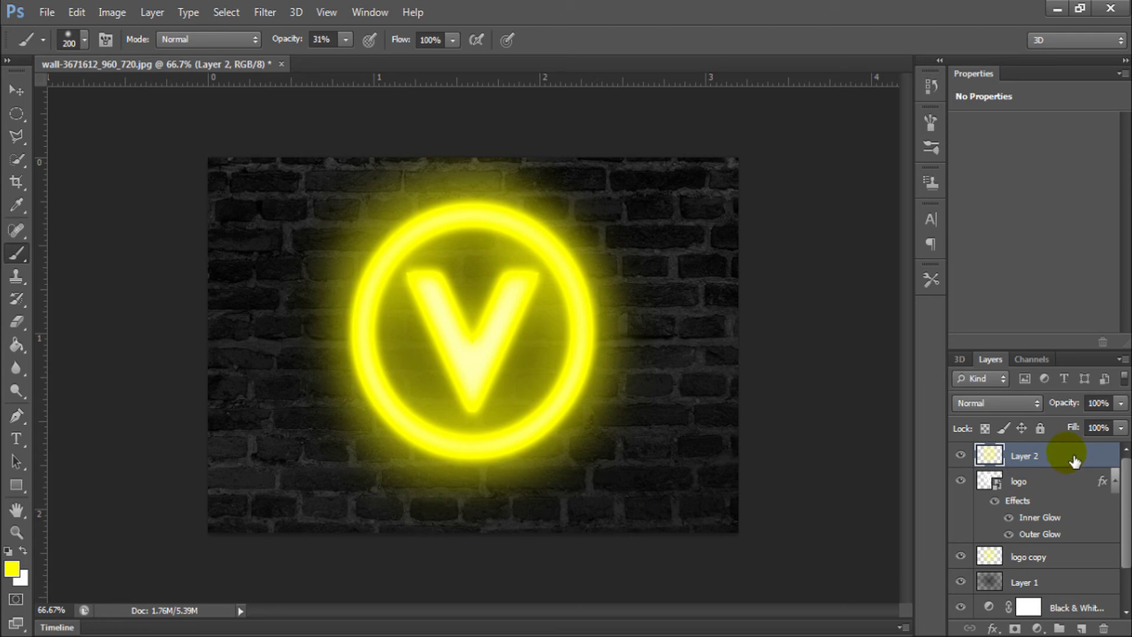
drag(1075, 461, 1071, 576)
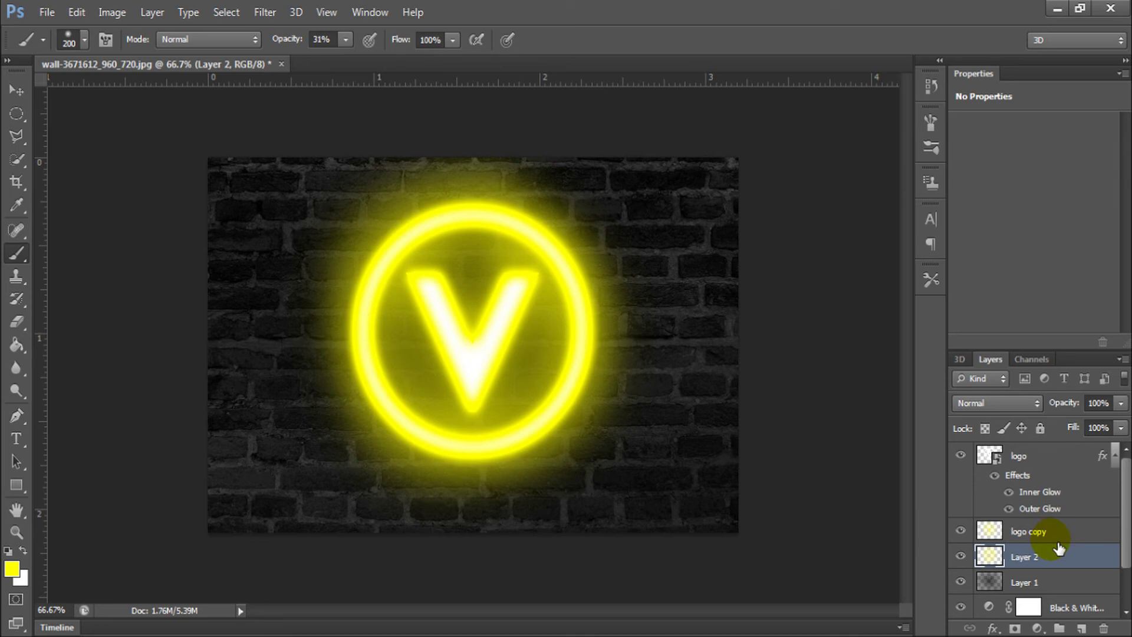
Step: Add a Curves 2 adjustment layer and bend its curve to darken the wall
click(1037, 628)
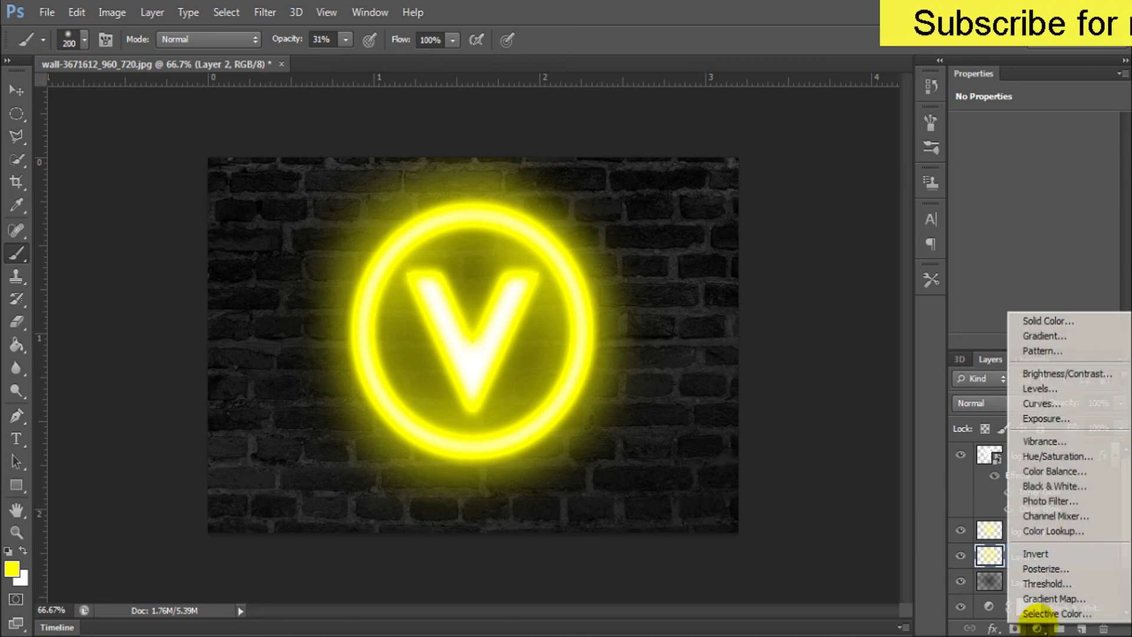
click(1077, 411)
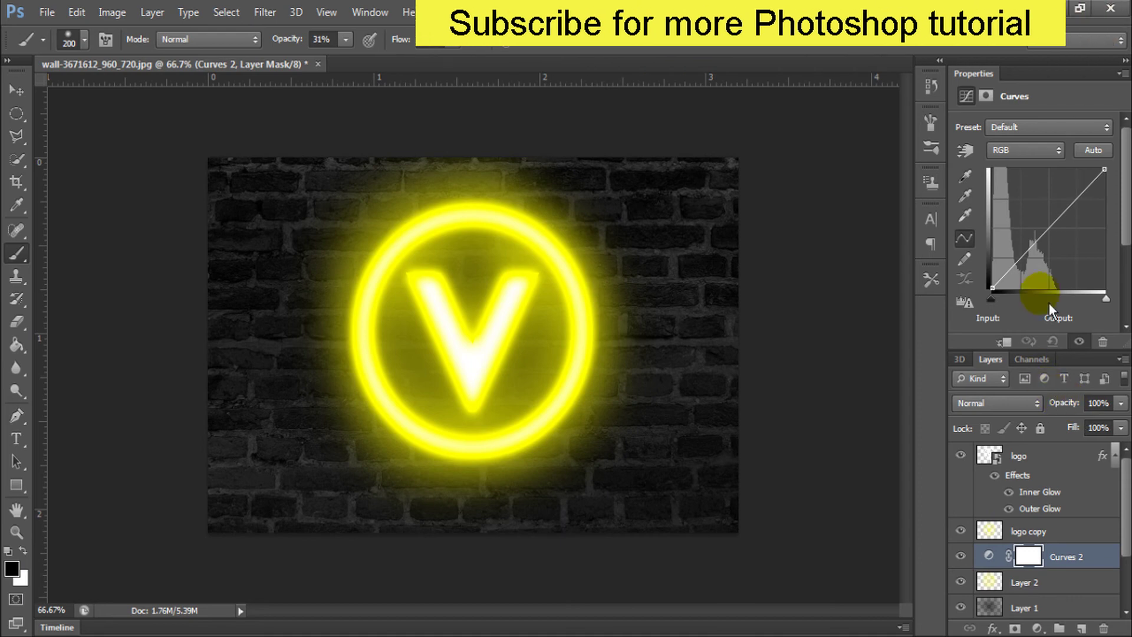
drag(1049, 238, 1086, 223)
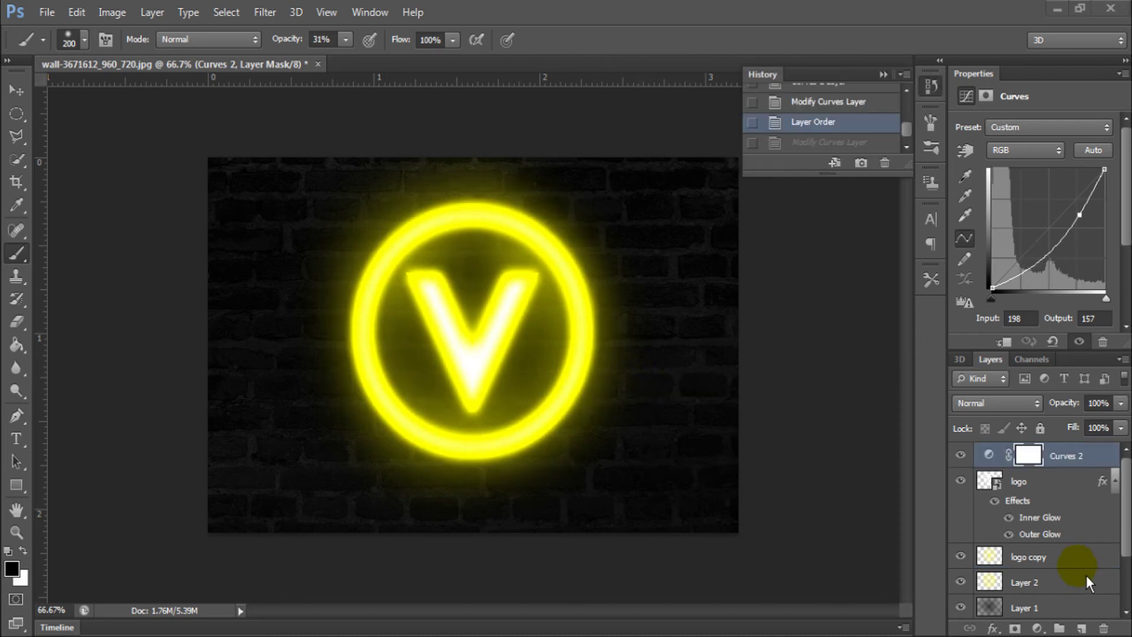
Step: Add a Hue/Saturation adjustment layer with Hue +28 to turn the yellow neon glow green
click(1045, 629)
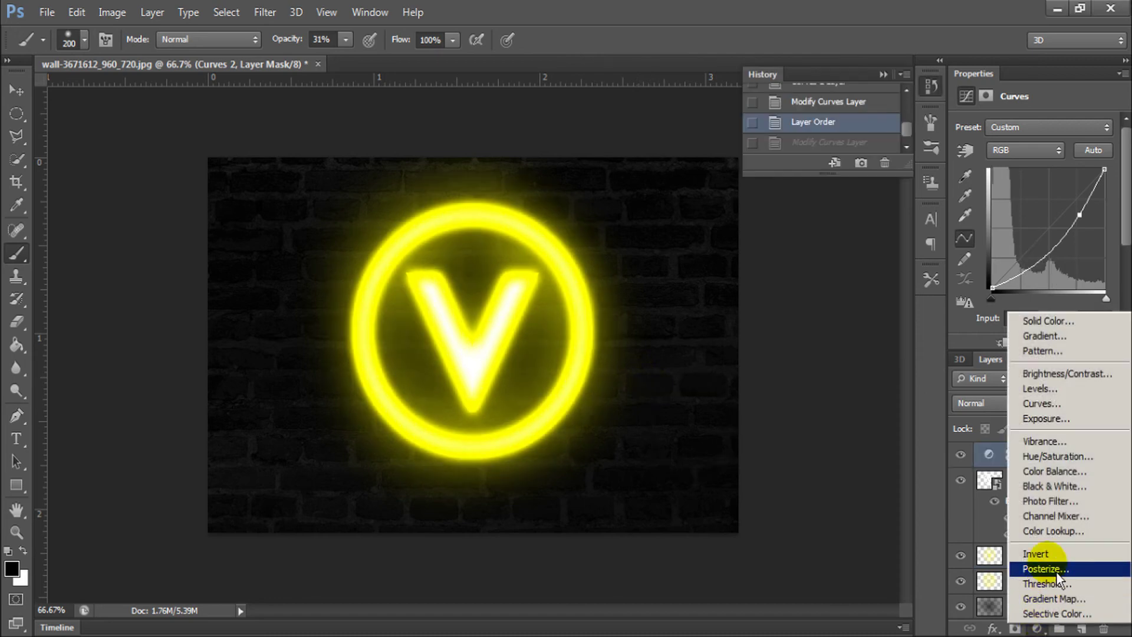
click(1076, 471)
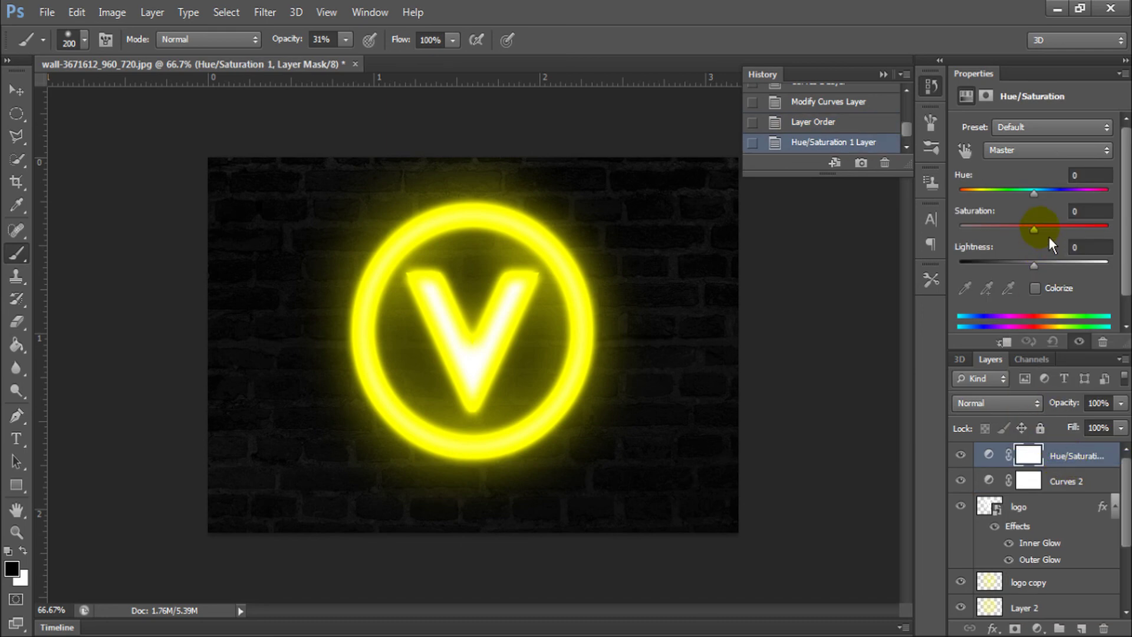
mouse_move(1041, 198)
mouse_down()
mouse_move(969, 204)
mouse_move(1123, 208)
mouse_move(964, 199)
mouse_move(1126, 208)
mouse_move(973, 202)
mouse_move(1053, 206)
mouse_up()
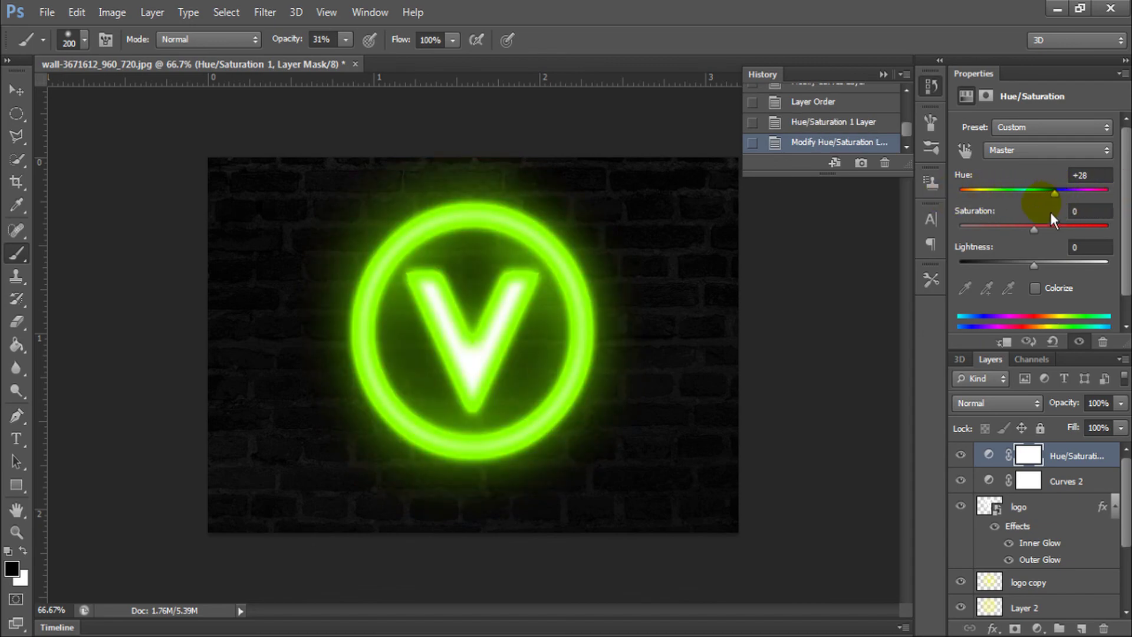